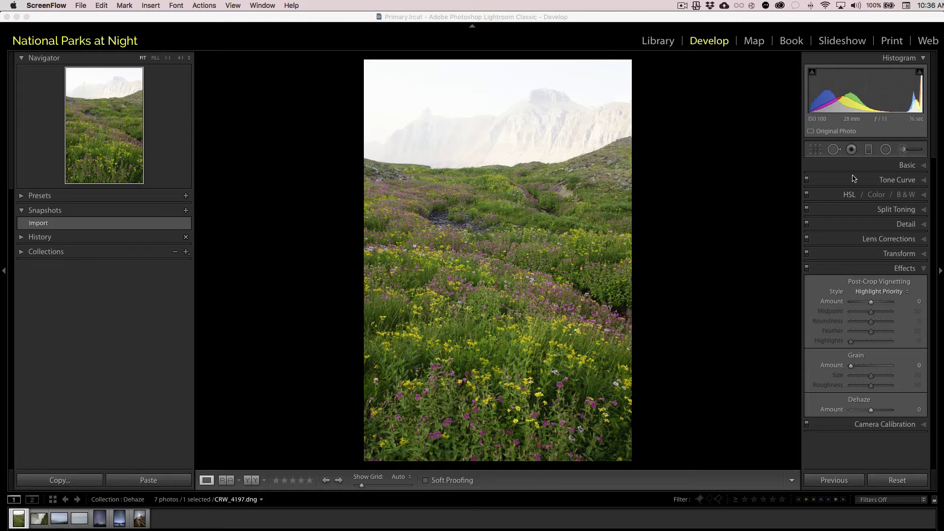
Set the Contrast of the wildflower meadow photo to -1 in the Basic adjustments.
{"action": "left_click", "coordinate": [920, 168]}
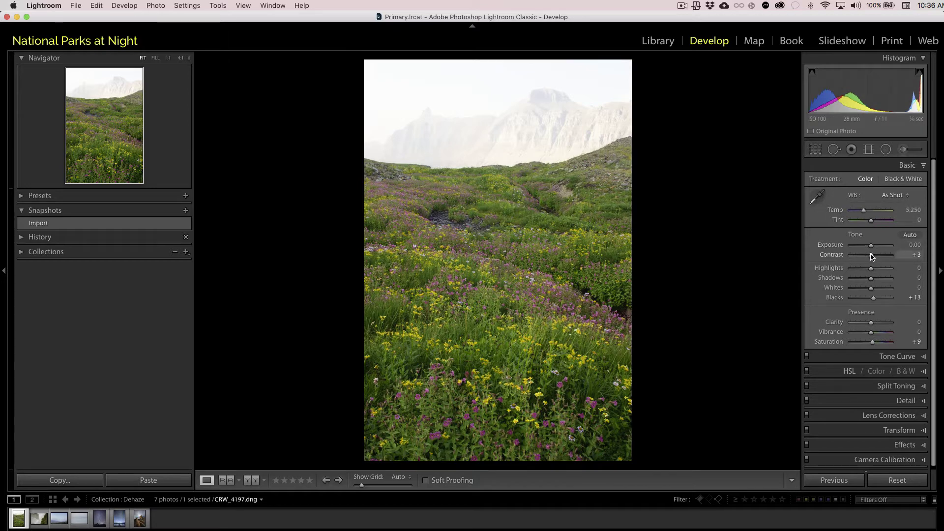
{"action": "mouse_move", "coordinate": [871, 258]}
{"action": "left_mouse_down"}
{"action": "mouse_move", "coordinate": [894, 261]}
{"action": "mouse_move", "coordinate": [871, 262]}
{"action": "left_mouse_up"}
{"action": "mouse_move", "coordinate": [871, 256]}
{"action": "left_mouse_down"}
{"action": "mouse_move", "coordinate": [900, 257]}
{"action": "mouse_move", "coordinate": [871, 256]}
{"action": "left_mouse_up"}
{"action": "scroll", "coordinate": [907, 423], "scroll_direction": "down", "scroll_amount": 1}
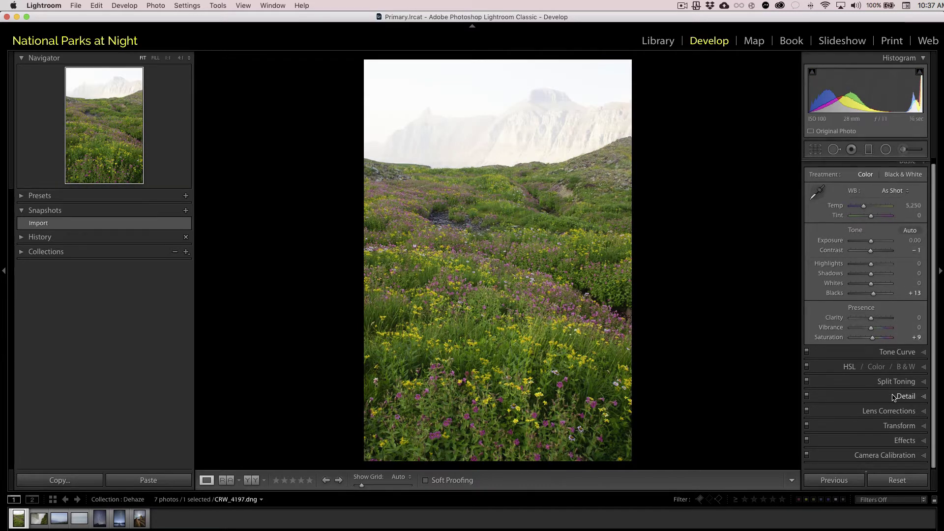
Show the wildflower meadow photo before and after side by side and set its Dehaze amount to +54.
{"action": "left_click", "coordinate": [924, 445]}
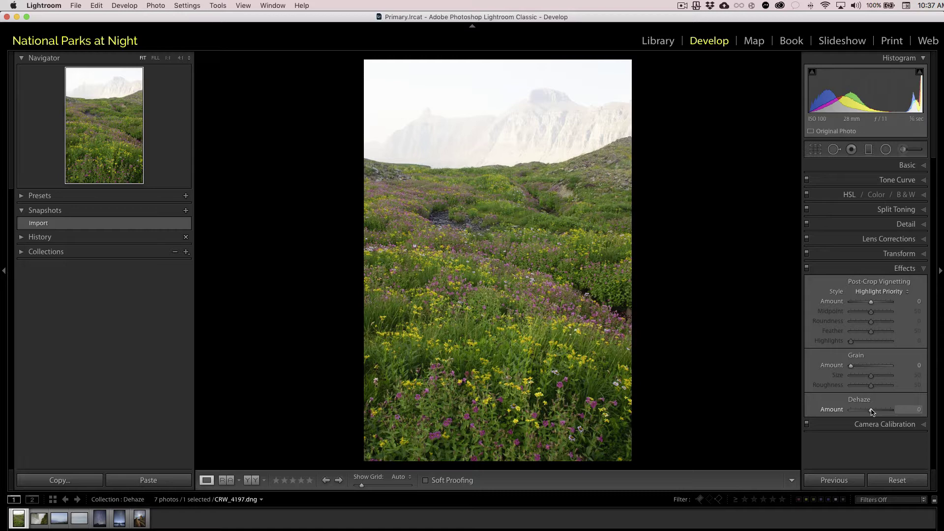
{"action": "left_click_drag", "start_coordinate": [872, 412], "coordinate": [879, 412]}
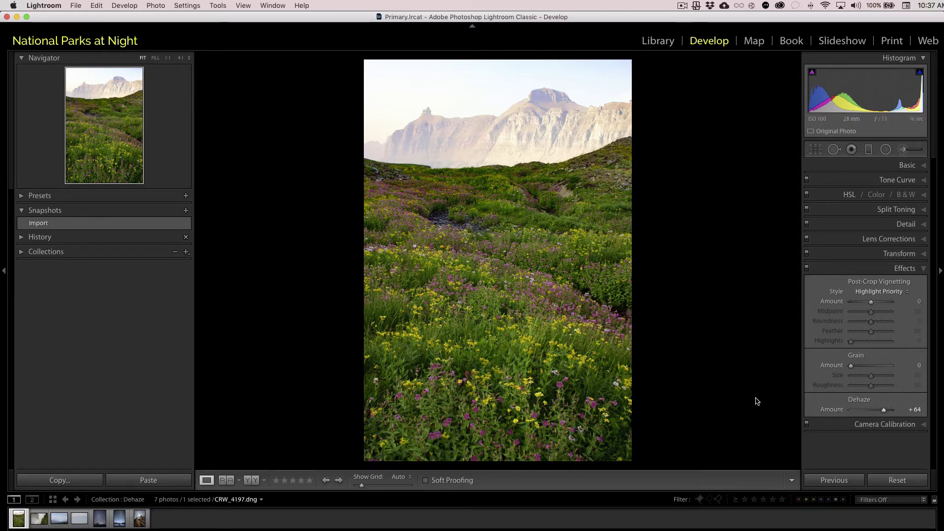
{"action": "double_click", "coordinate": [832, 409]}
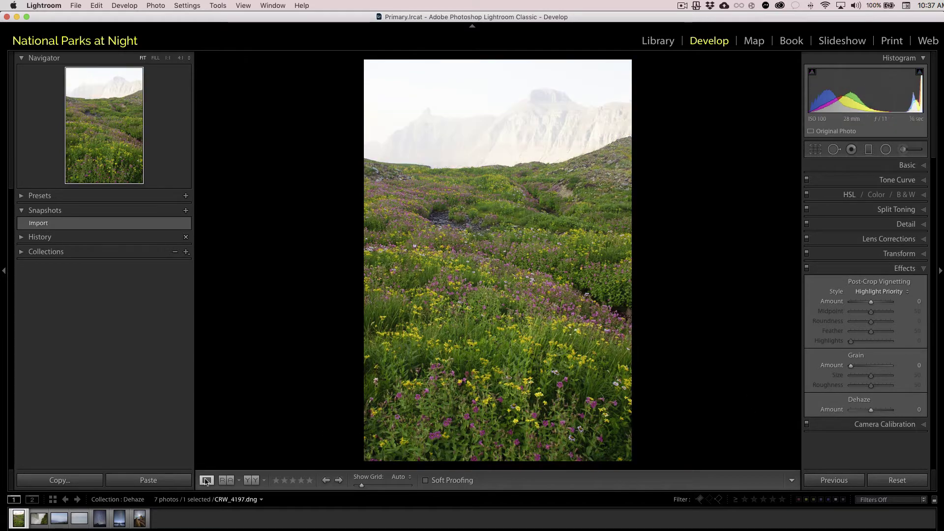
{"action": "left_click", "coordinate": [251, 480]}
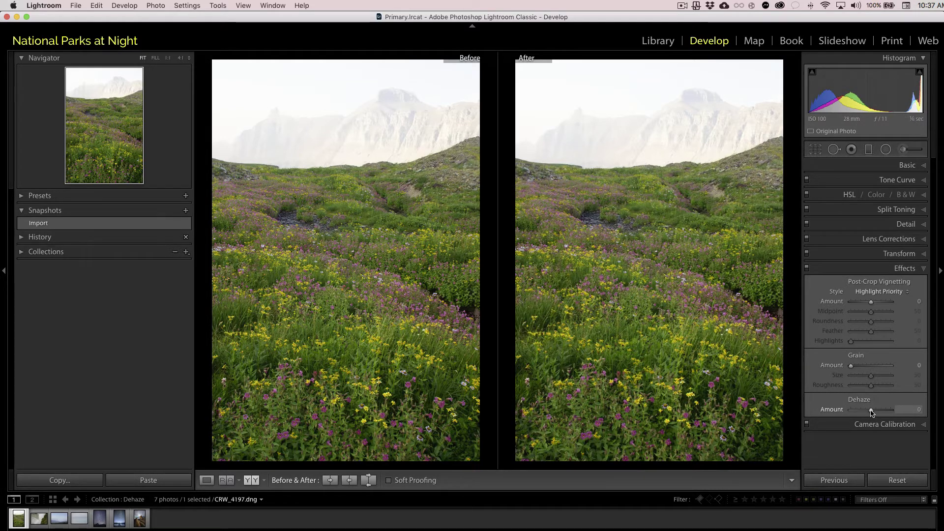
{"action": "left_click_drag", "start_coordinate": [871, 412], "coordinate": [881, 412]}
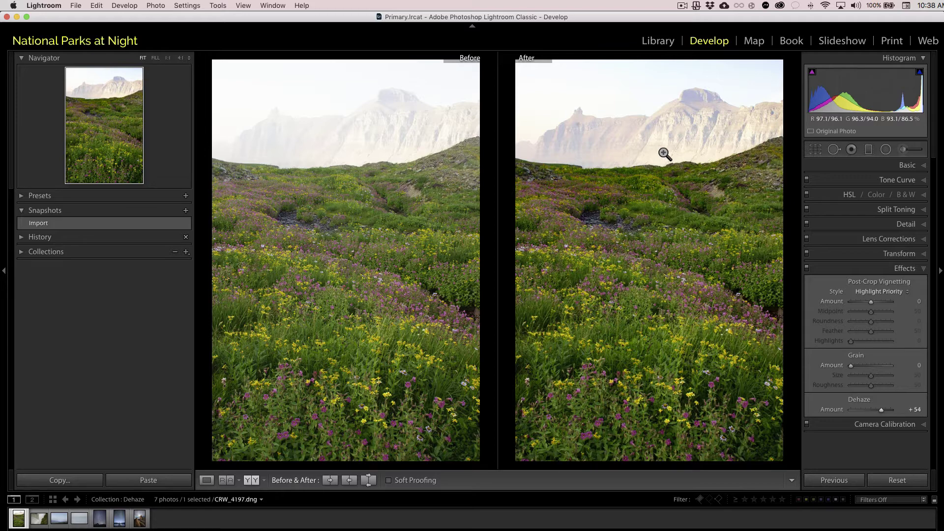
Switch to the waterfall photo with the rainbow and set its Dehaze amount to +49.
{"action": "left_click", "coordinate": [39, 520]}
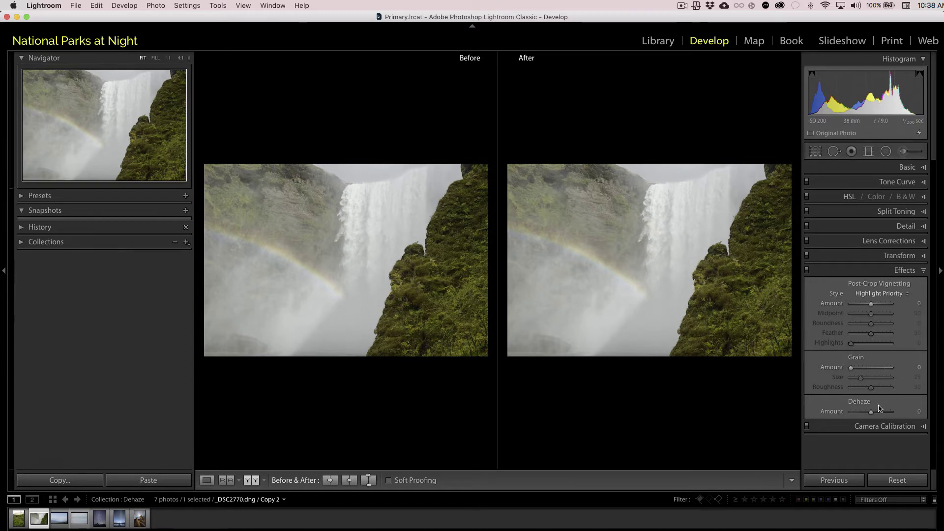
{"action": "left_click_drag", "start_coordinate": [871, 414], "coordinate": [881, 415]}
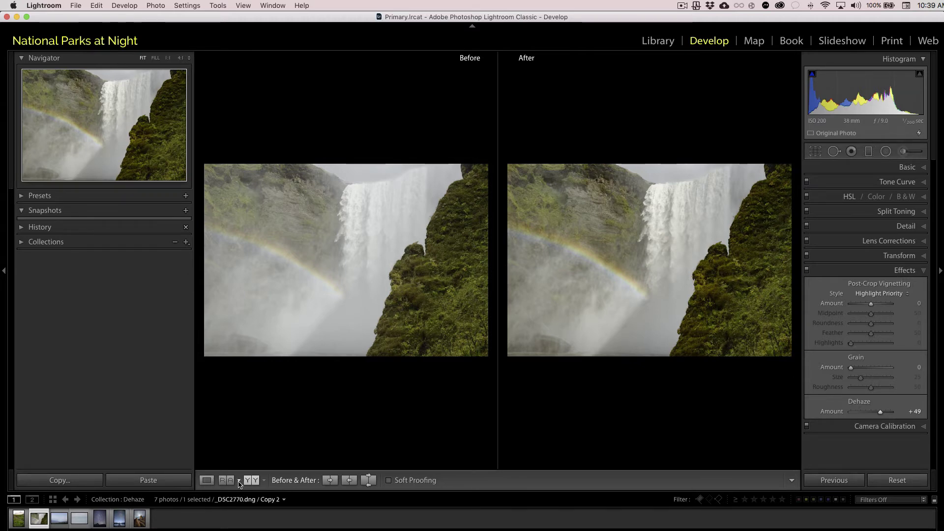
Switch to the hazy blue mountain photo, compare it before and after side by side, and set its Dehaze amount to +28.
{"action": "left_click", "coordinate": [207, 480]}
{"action": "left_click", "coordinate": [54, 519]}
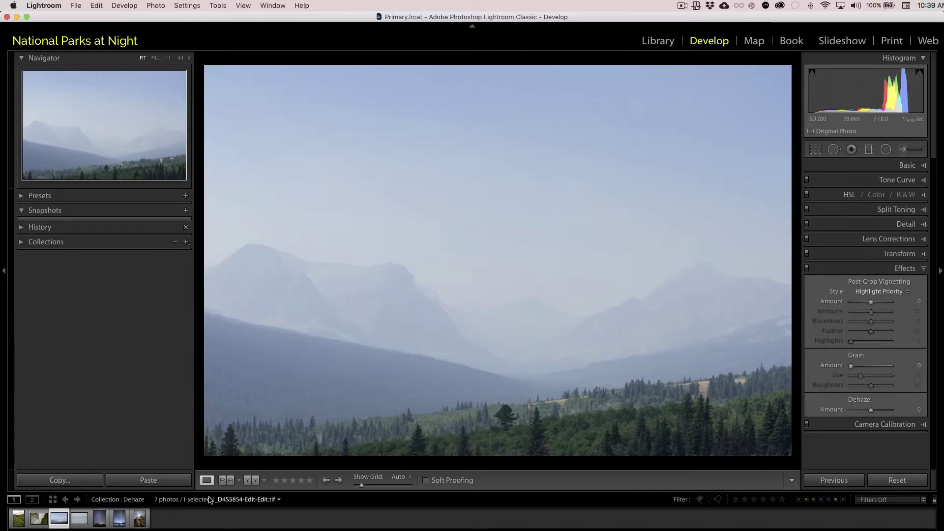
{"action": "left_click", "coordinate": [251, 480]}
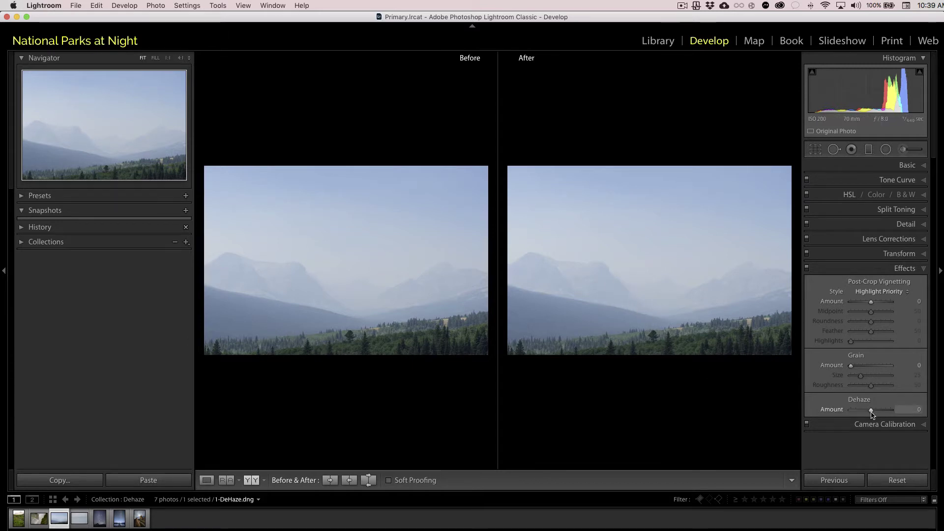
{"action": "left_click_drag", "start_coordinate": [872, 414], "coordinate": [879, 414]}
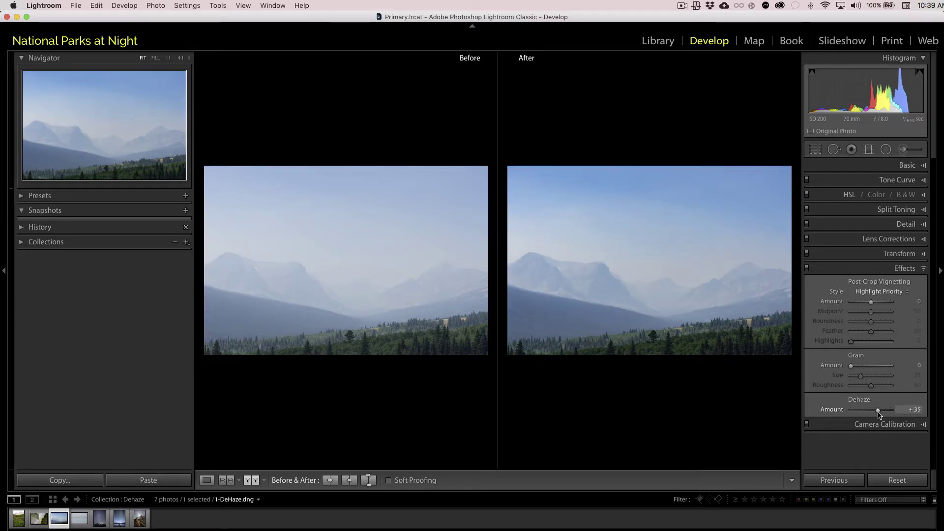
{"action": "left_click_drag", "start_coordinate": [879, 415], "coordinate": [888, 414]}
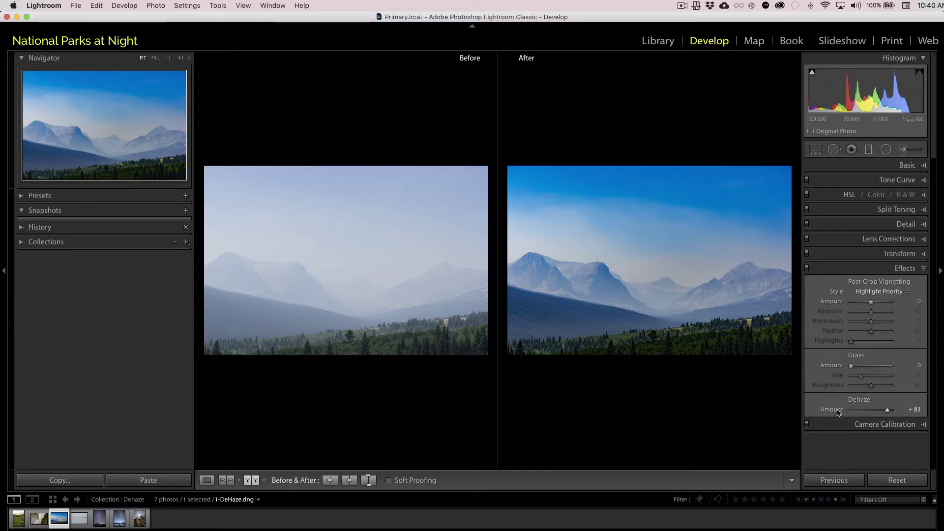
{"action": "double_click", "coordinate": [838, 411]}
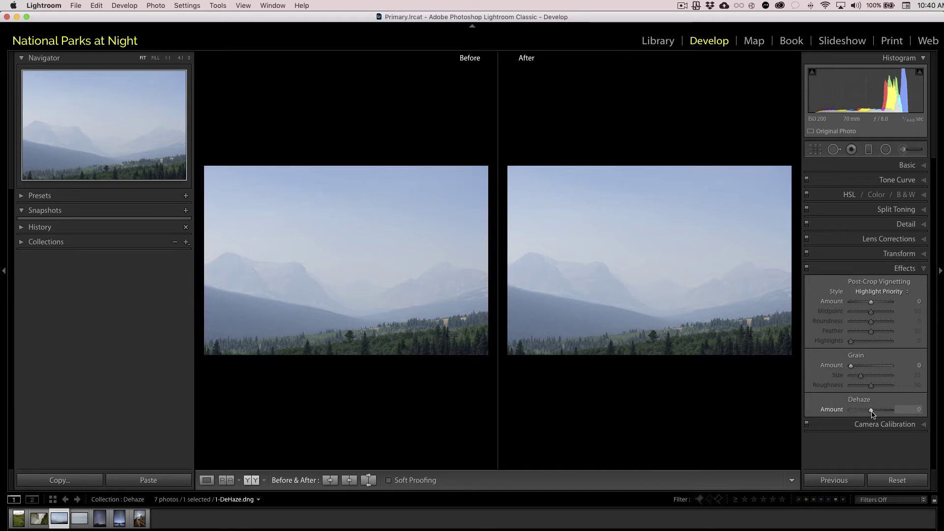
{"action": "left_click_drag", "start_coordinate": [871, 413], "coordinate": [878, 414]}
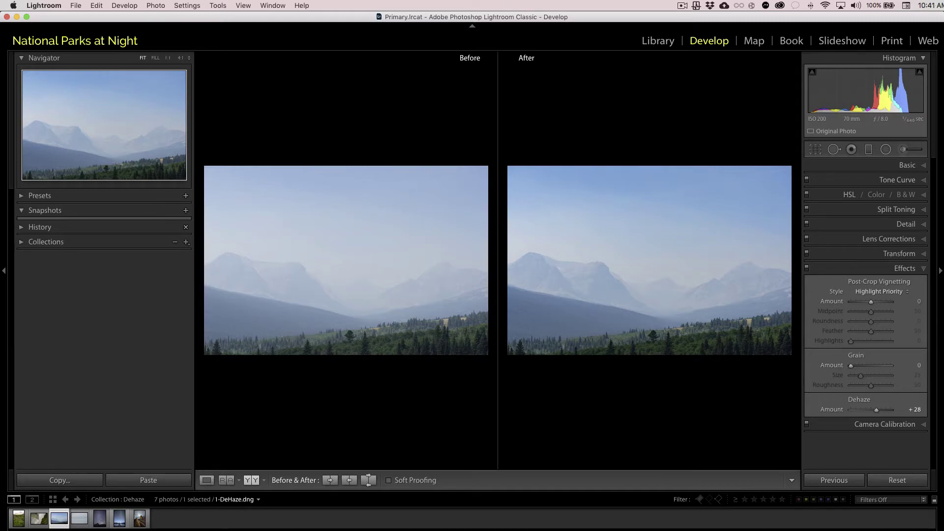
Switch to the foggy lake photo with the small boat and set its Dehaze amount to +38.
{"action": "left_click", "coordinate": [74, 523]}
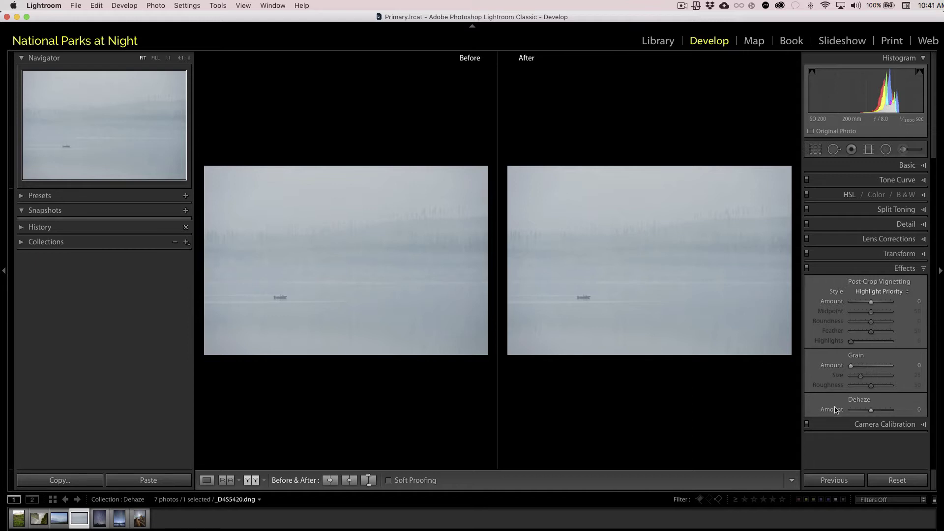
{"action": "left_click_drag", "start_coordinate": [871, 411], "coordinate": [876, 412]}
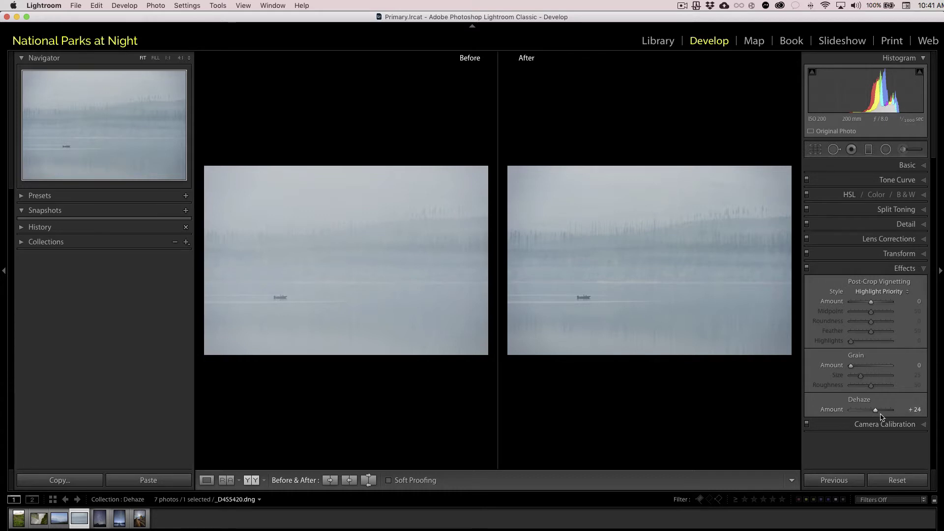
{"action": "left_click_drag", "start_coordinate": [875, 412], "coordinate": [888, 412]}
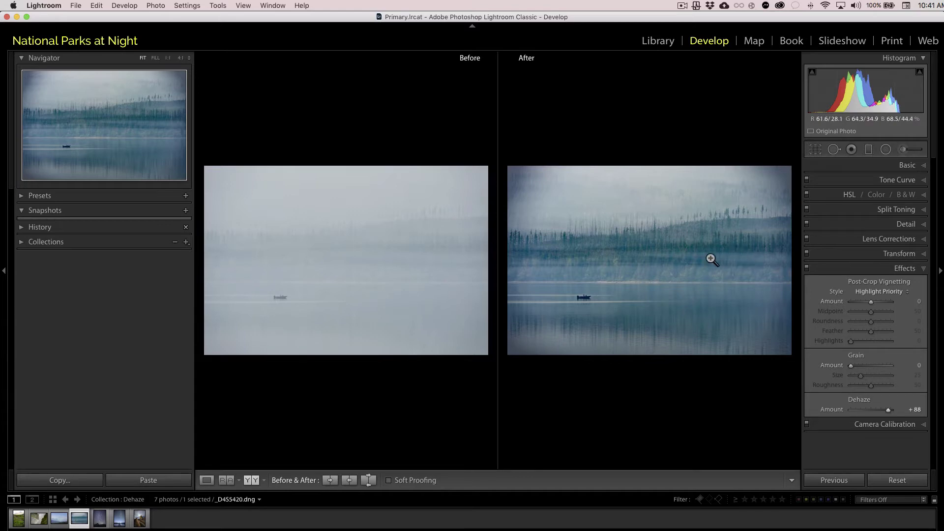
{"action": "double_click", "coordinate": [835, 410]}
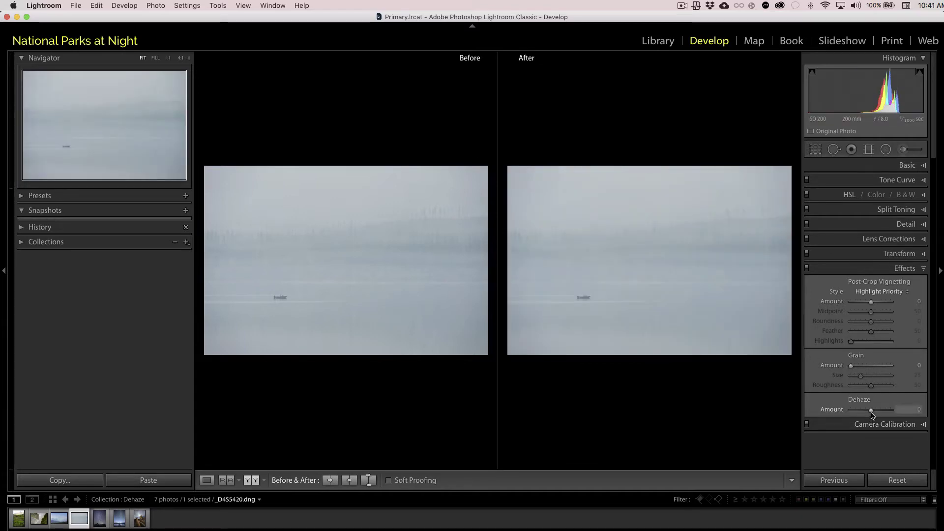
{"action": "left_click_drag", "start_coordinate": [871, 411], "coordinate": [879, 412]}
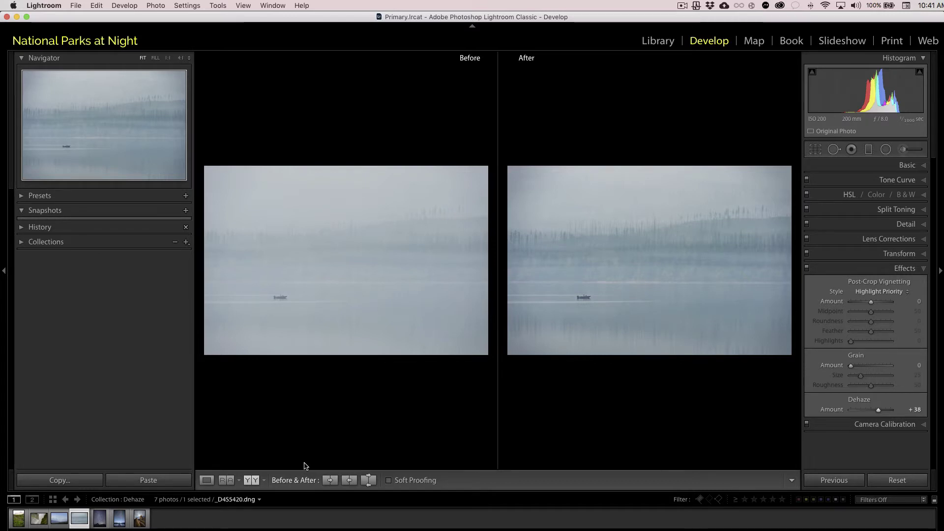
Switch to the Milky Way photo, compare it before and after side by side, and set its Dehaze amount to +67.
{"action": "left_click", "coordinate": [210, 480]}
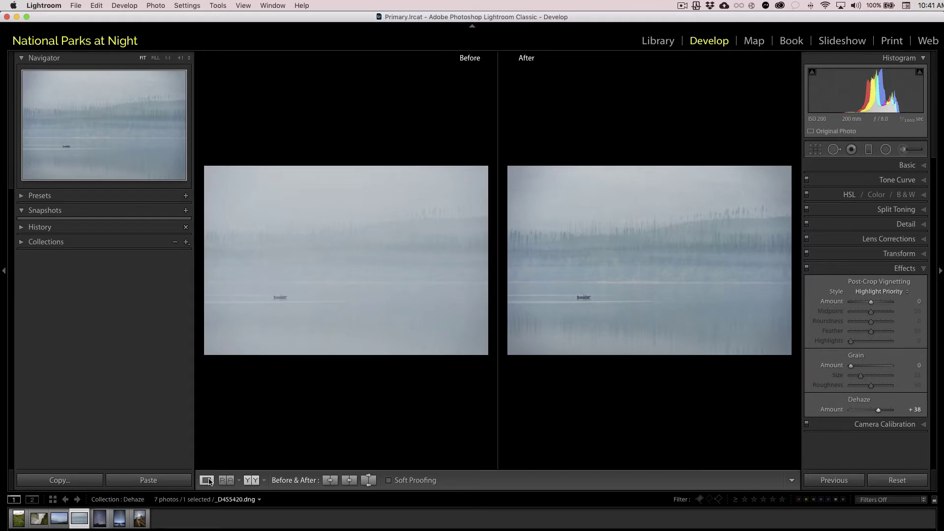
{"action": "left_click", "coordinate": [101, 518]}
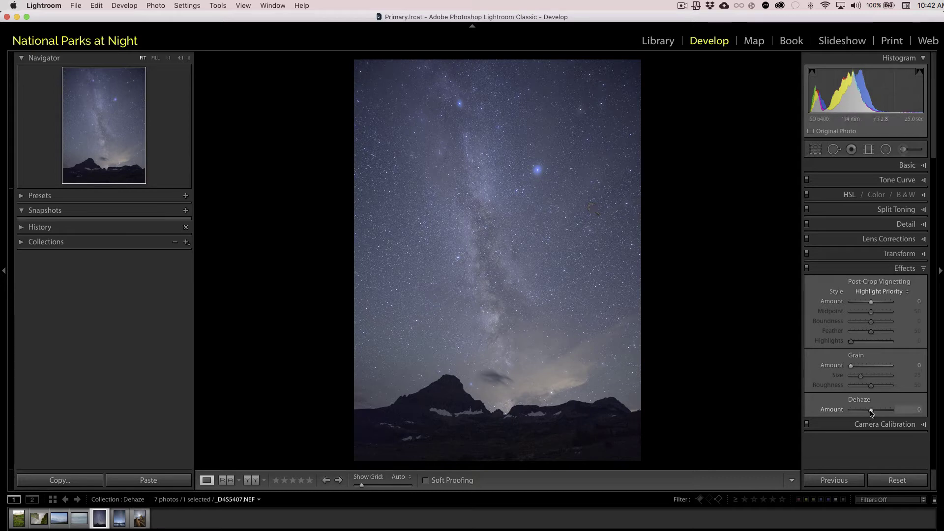
{"action": "left_click_drag", "start_coordinate": [871, 412], "coordinate": [882, 414]}
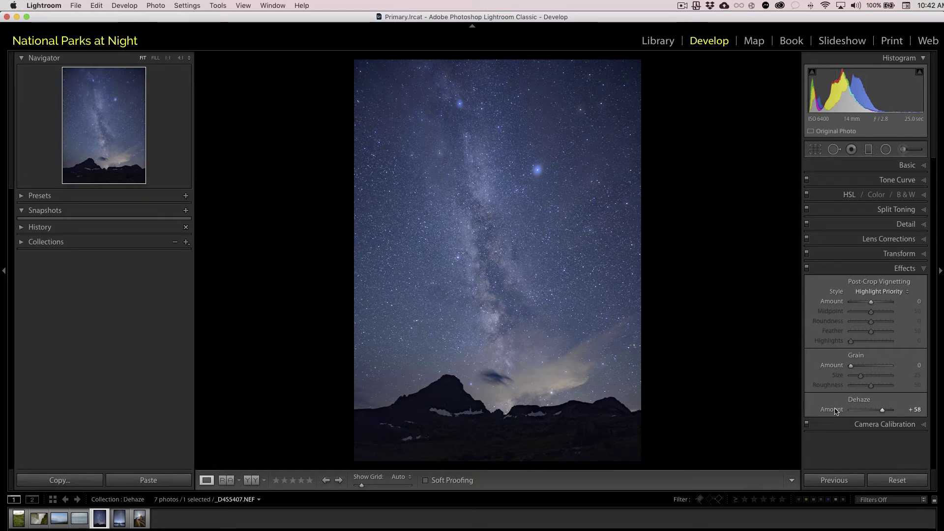
{"action": "double_click", "coordinate": [835, 411]}
{"action": "left_click", "coordinate": [252, 480]}
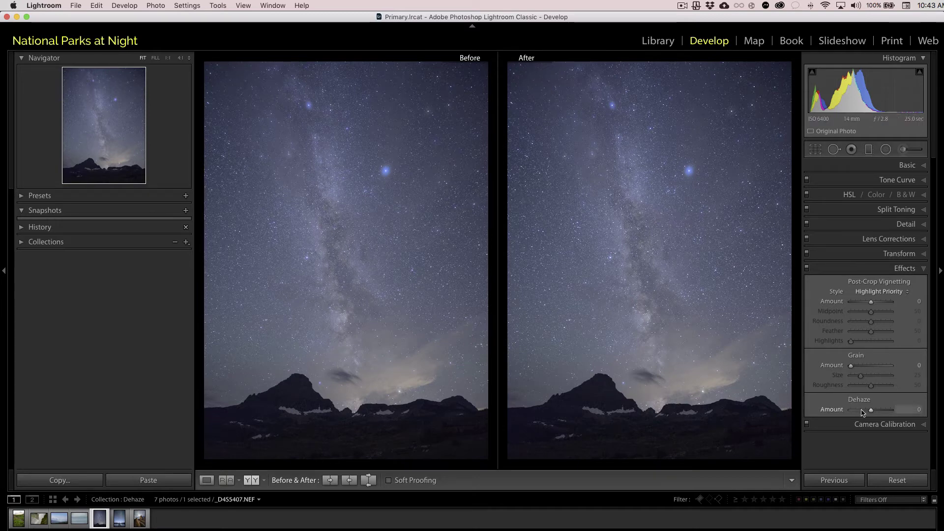
{"action": "left_click_drag", "start_coordinate": [870, 413], "coordinate": [880, 413]}
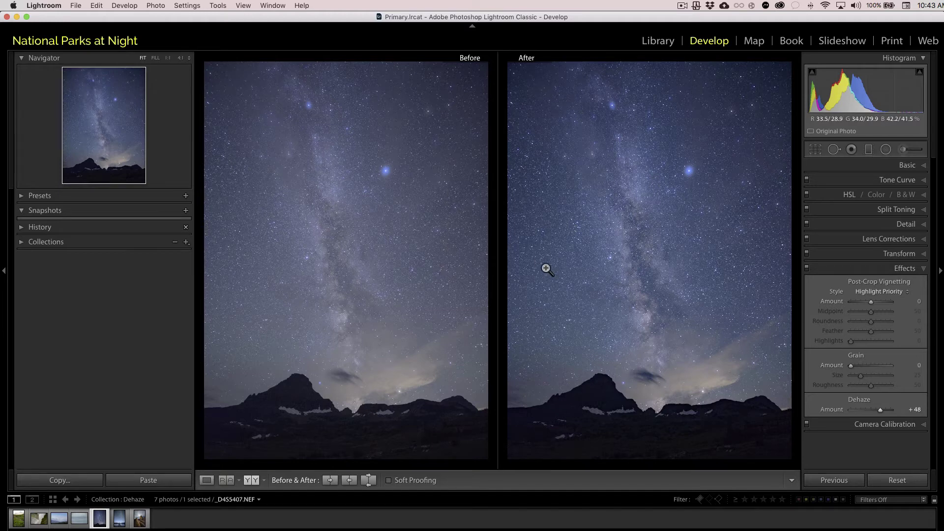
{"action": "double_click", "coordinate": [835, 410]}
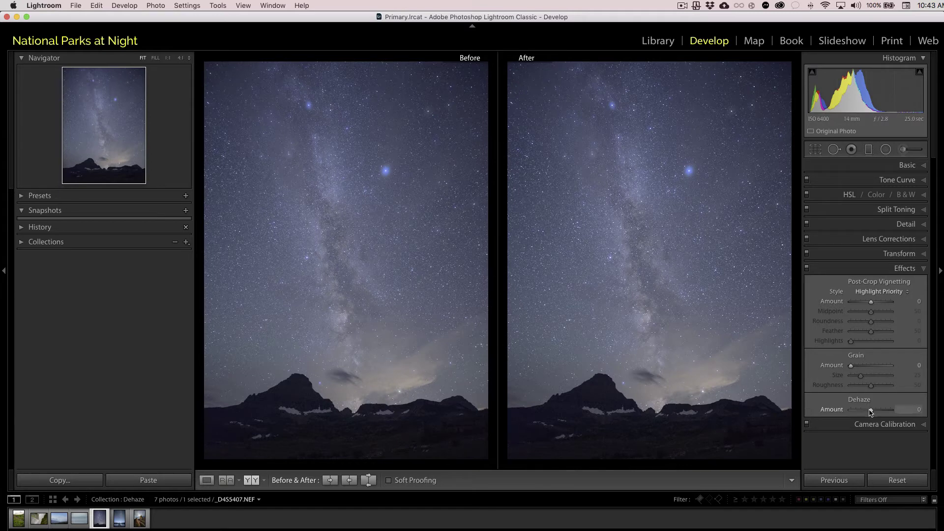
{"action": "left_click_drag", "start_coordinate": [871, 412], "coordinate": [885, 411]}
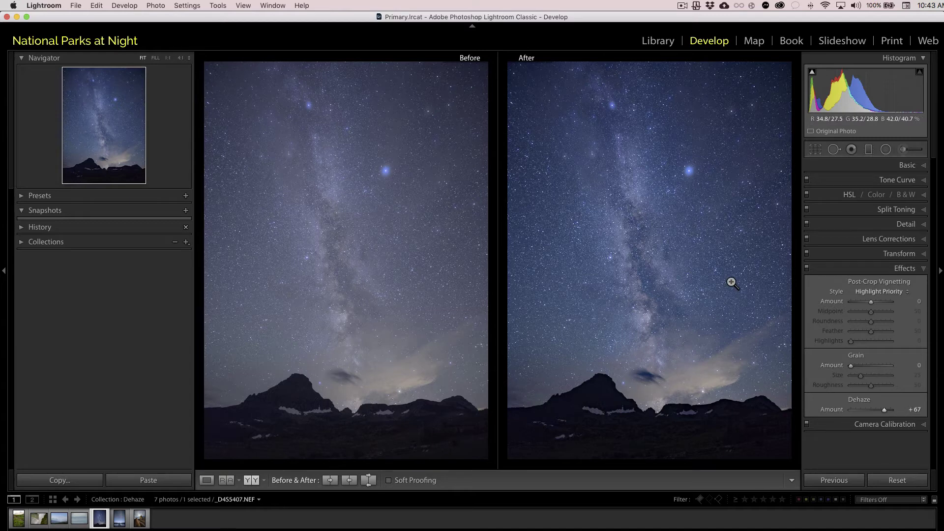
Raise the Exposure of the Milky Way photo to +0.70.
{"action": "left_click", "coordinate": [923, 168]}
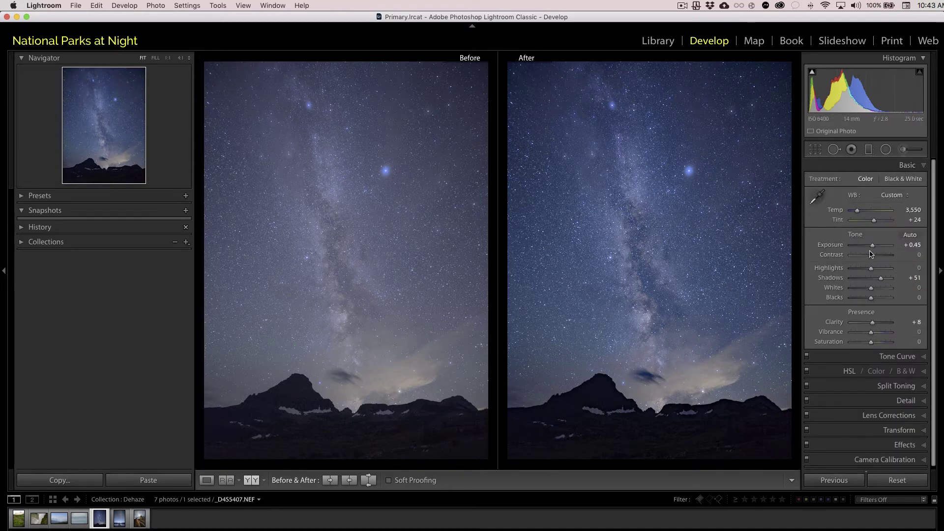
{"action": "left_click_drag", "start_coordinate": [872, 246], "coordinate": [873, 247]}
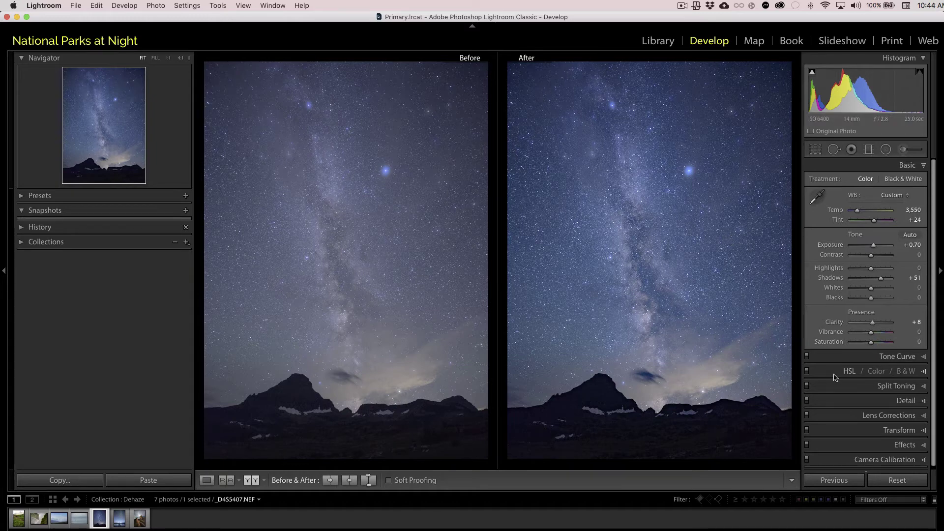
Reduce the Milky Way sky's saturation with the HSL targeted adjustment tool to Blue -33 and Purple -6.
{"action": "left_click", "coordinate": [923, 372]}
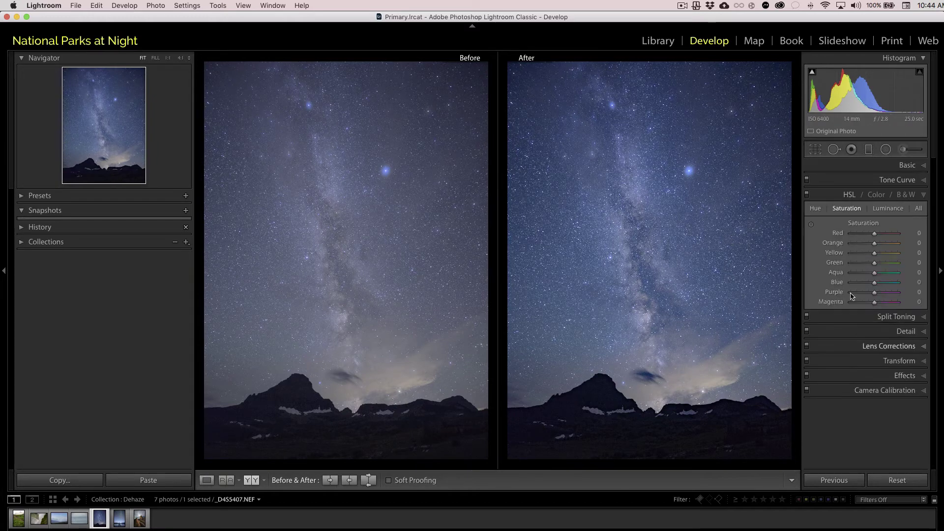
{"action": "left_click", "coordinate": [846, 208]}
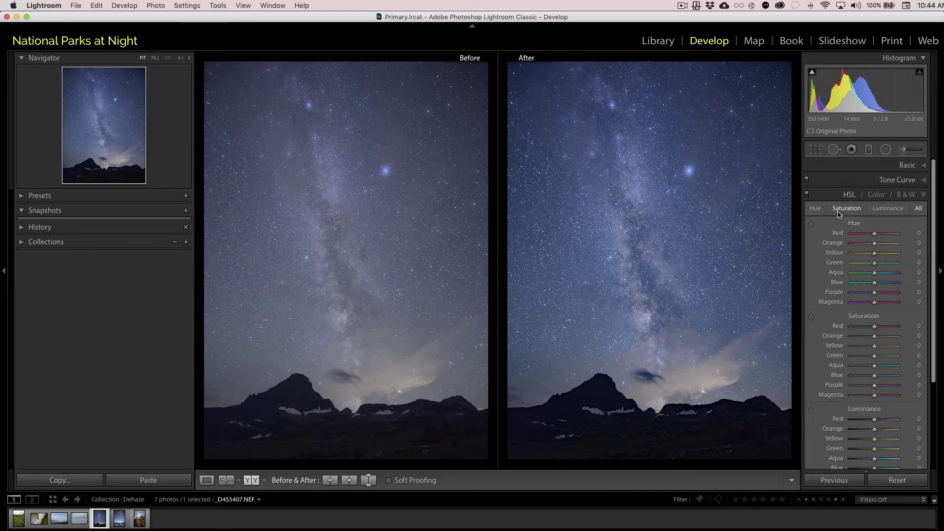
{"action": "left_click", "coordinate": [811, 319]}
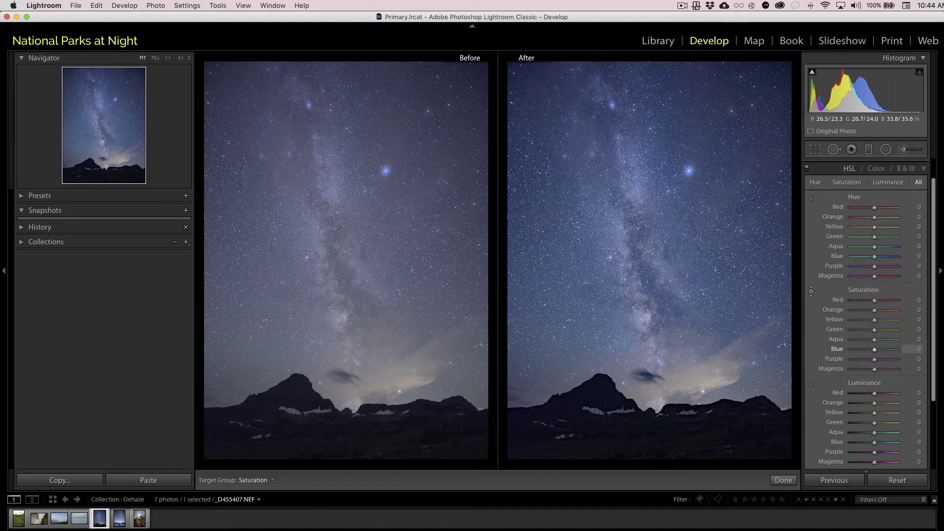
{"action": "key", "text": "Down"}
{"action": "key", "text": "Down"}
{"action": "key", "text": "Down"}
{"action": "key", "text": "Down"}
{"action": "key", "text": "Down"}
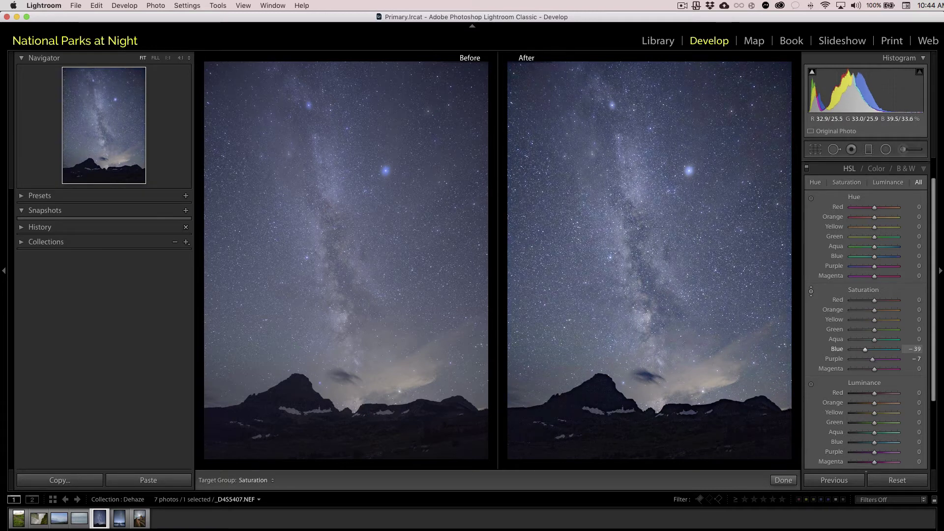
{"action": "key", "text": "Down"}
{"action": "key", "text": "Down"}
{"action": "key", "text": "Up"}
{"action": "key", "text": "Up"}
{"action": "key", "text": "Up"}
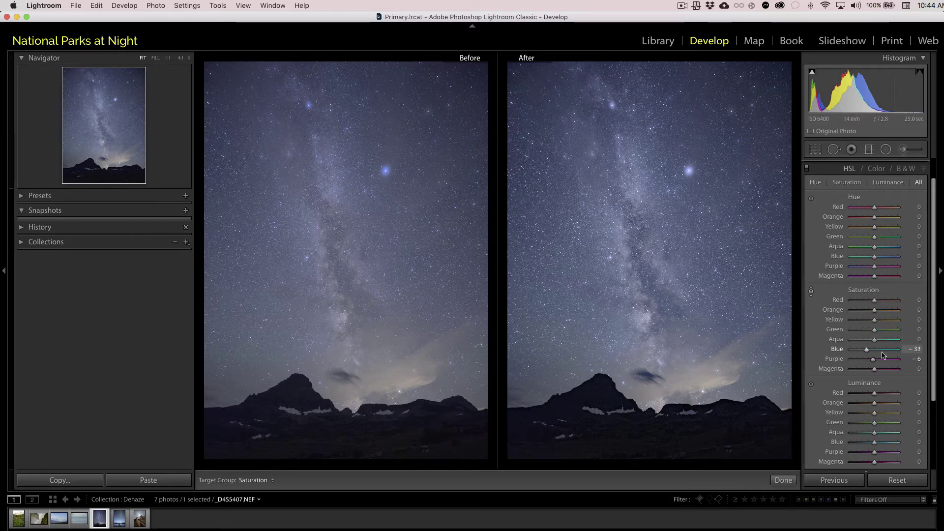
{"action": "left_click", "coordinate": [923, 169]}
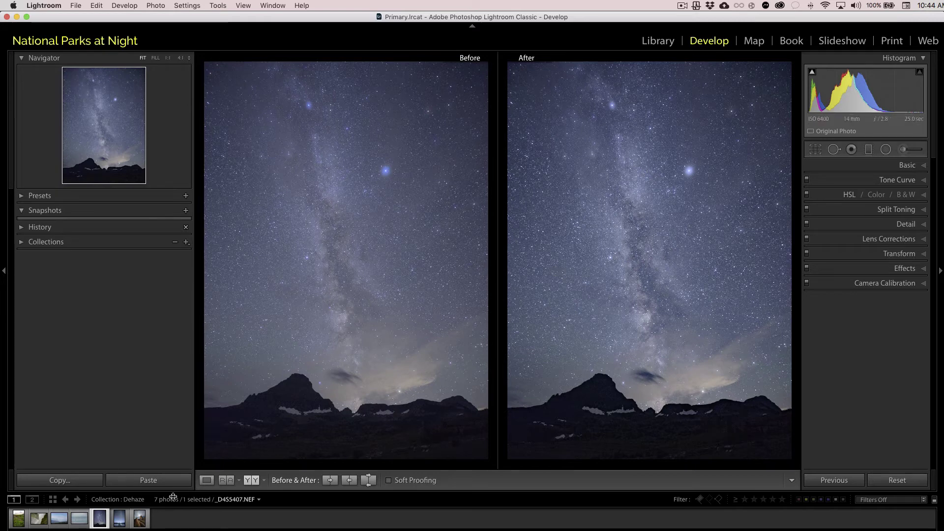
Switch to the starry lake photo with the dock, try a global Dehaze amount of +54 and reset it to 0.
{"action": "left_click", "coordinate": [120, 522]}
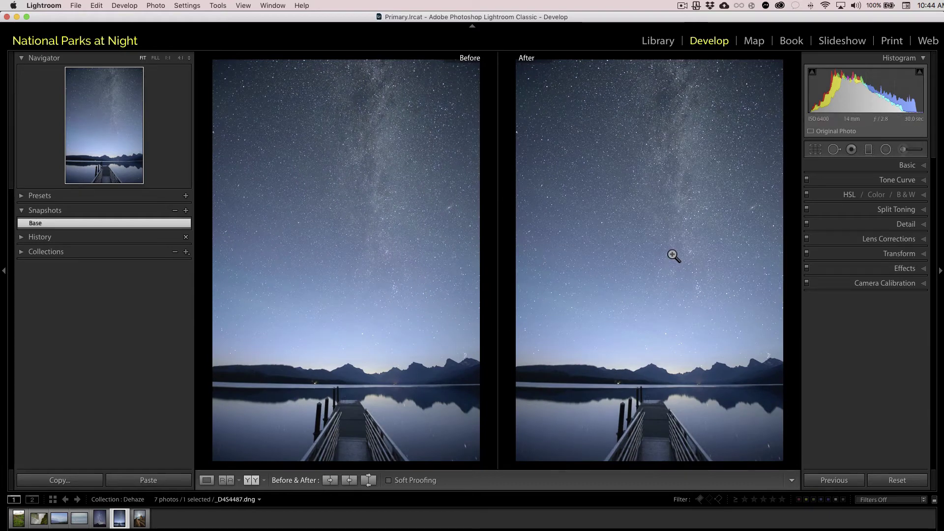
{"action": "left_click", "coordinate": [923, 269]}
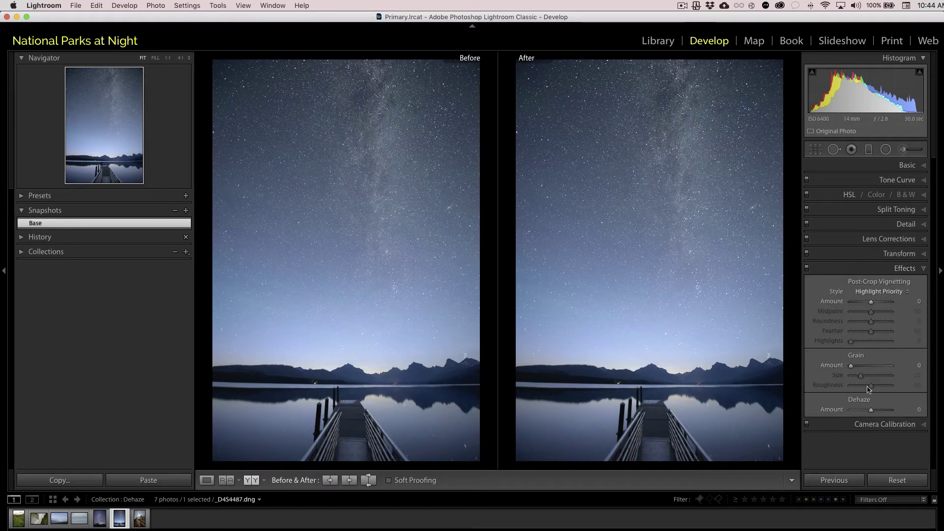
{"action": "left_click_drag", "start_coordinate": [873, 412], "coordinate": [883, 413]}
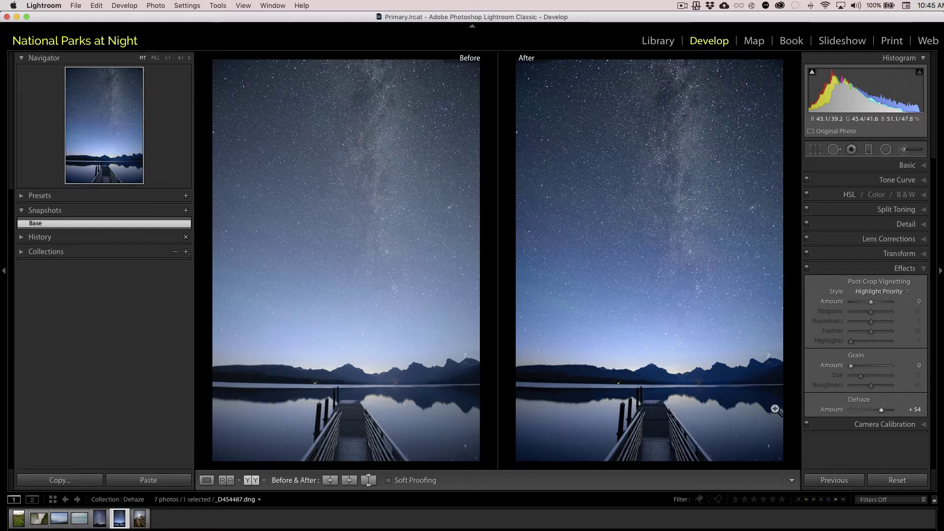
{"action": "double_click", "coordinate": [840, 412]}
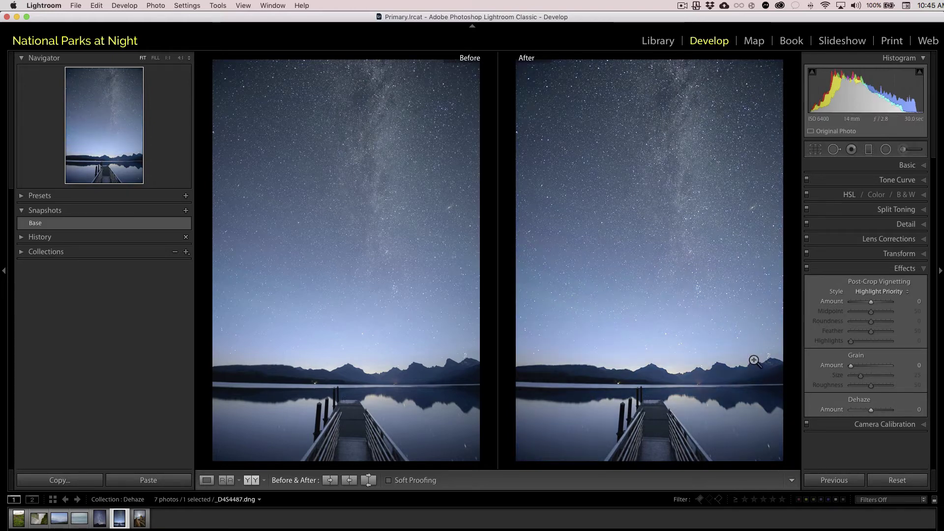
Add a graduated filter with Dehaze 55 over the starry sky, fading out toward the shoreline, and adjust the extent of its transition.
{"action": "left_click", "coordinate": [868, 150]}
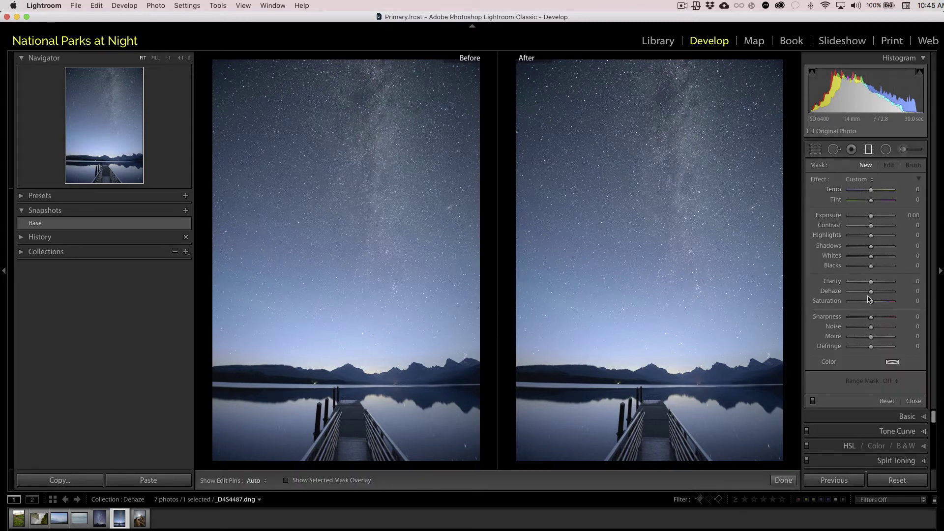
{"action": "left_click_drag", "start_coordinate": [870, 294], "coordinate": [888, 294]}
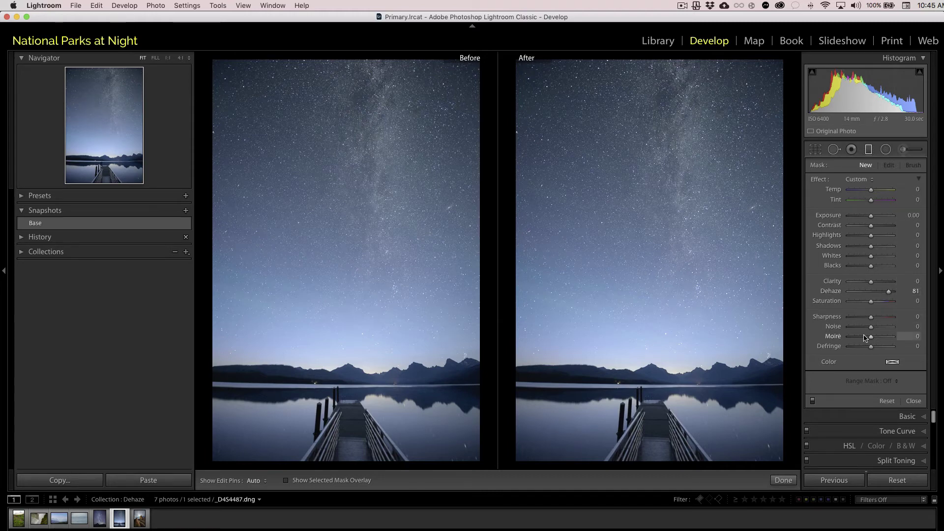
{"action": "double_click", "coordinate": [820, 180]}
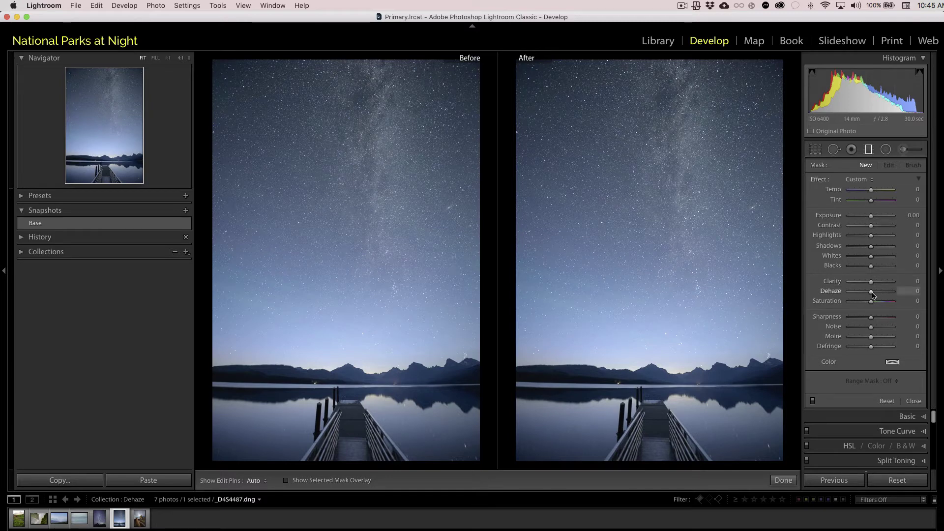
{"action": "left_click_drag", "start_coordinate": [872, 294], "coordinate": [882, 293]}
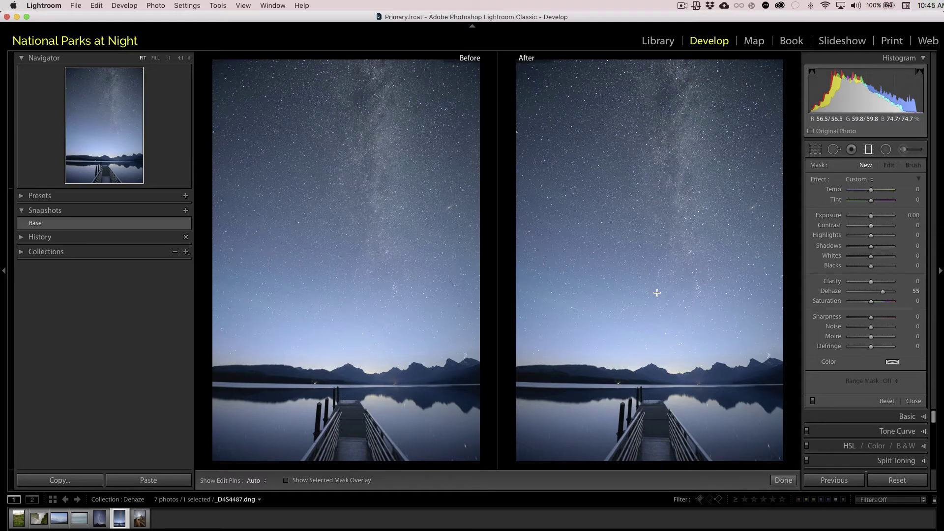
{"action": "left_click_drag", "start_coordinate": [655, 300], "coordinate": [655, 391]}
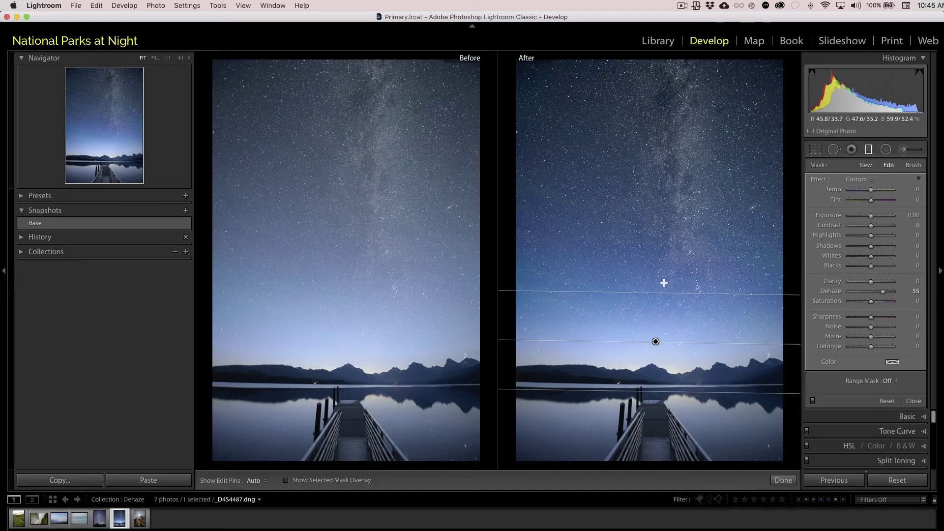
{"action": "left_click_drag", "start_coordinate": [643, 292], "coordinate": [643, 317]}
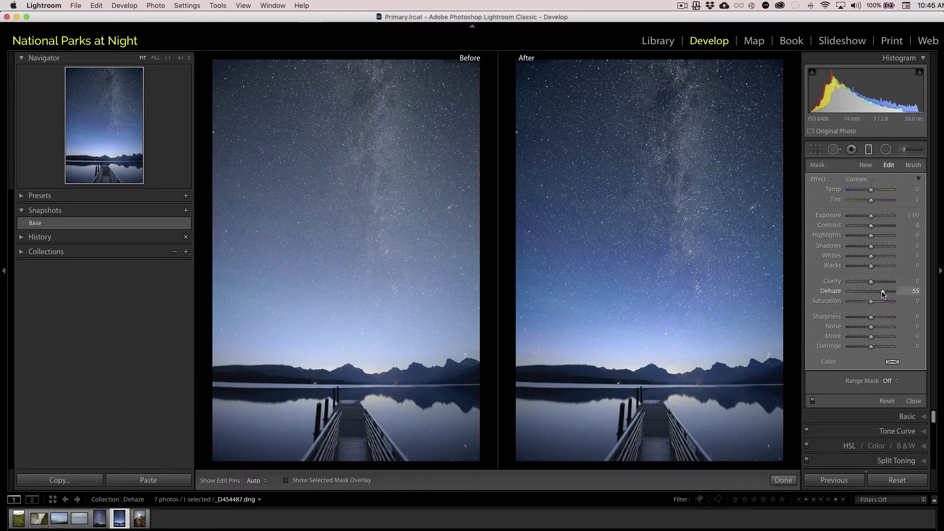
Reduce the graduated filter's Dehaze to 48 and its Saturation to -22.
{"action": "mouse_move", "coordinate": [883, 292]}
{"action": "left_mouse_down"}
{"action": "mouse_move", "coordinate": [872, 294]}
{"action": "mouse_move", "coordinate": [880, 294]}
{"action": "left_mouse_up"}
{"action": "left_click_drag", "start_coordinate": [881, 294], "coordinate": [882, 294]}
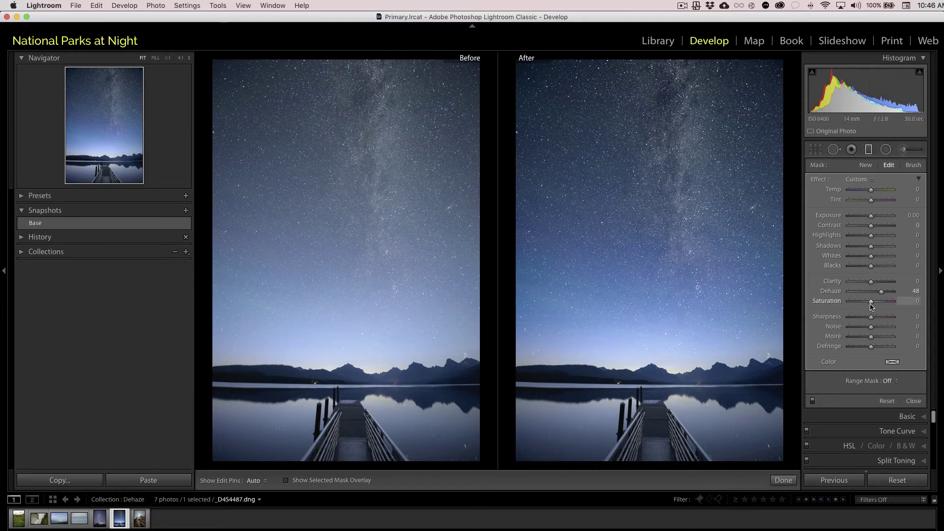
{"action": "left_click_drag", "start_coordinate": [871, 302], "coordinate": [865, 303]}
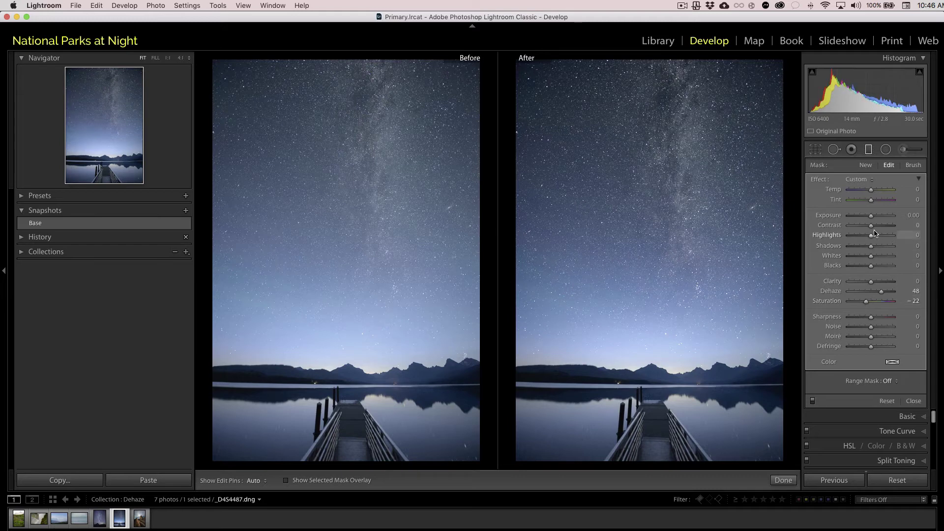
Raise the graduated filter's Exposure to 0.40.
{"action": "left_click", "coordinate": [912, 216]}
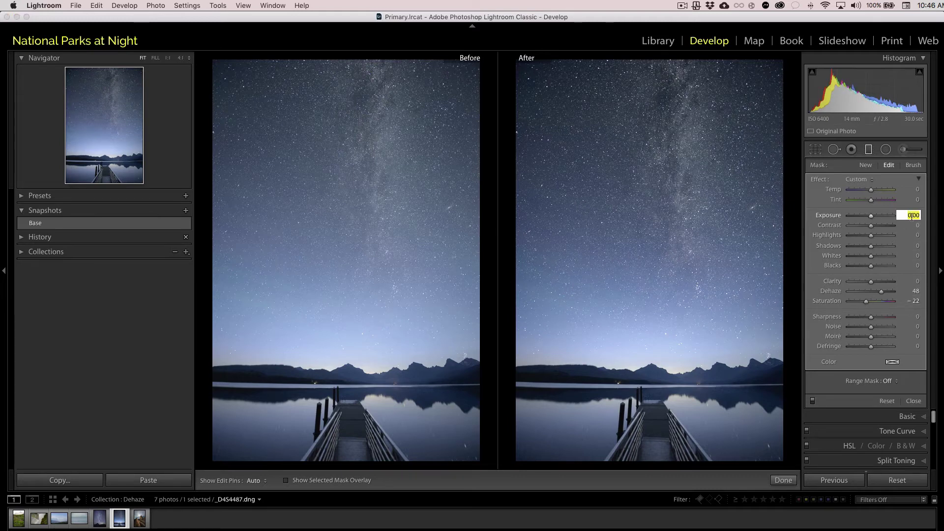
{"action": "type", "text": ".1"}
{"action": "key", "text": "Return"}
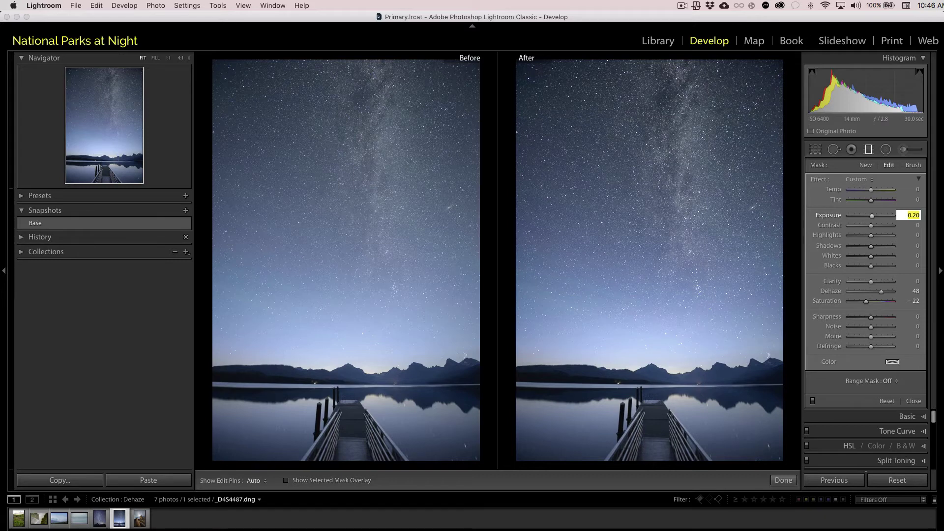
{"action": "type", "text": ".2"}
{"action": "key", "text": "Return"}
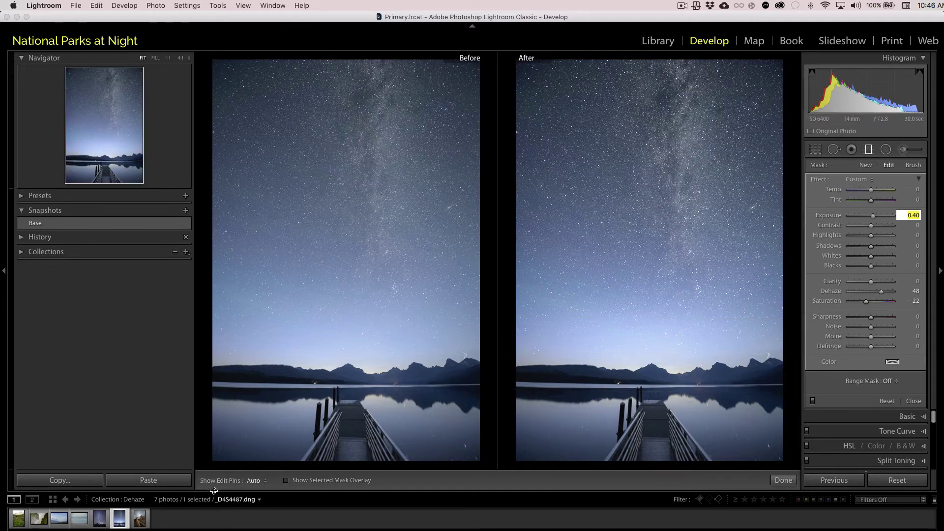
Switch to the rock arch photo in single-image view, try a global Dehaze amount of +56 and reset it to 0.
{"action": "left_click", "coordinate": [868, 150]}
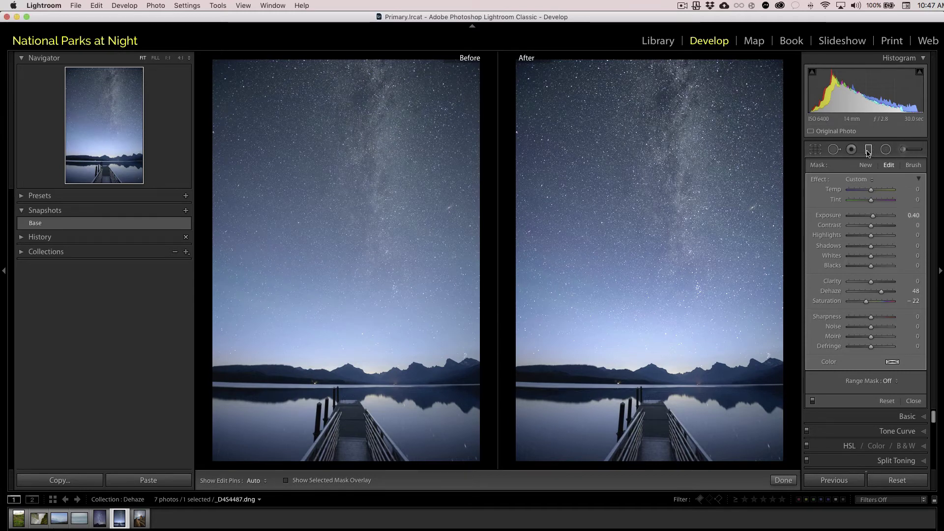
{"action": "left_click", "coordinate": [205, 480]}
{"action": "key", "text": "Right"}
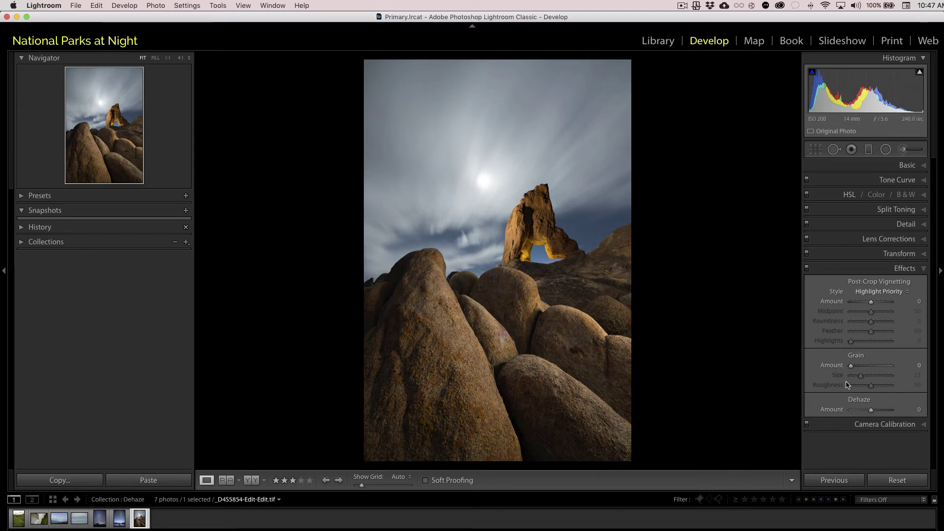
{"action": "left_click_drag", "start_coordinate": [871, 412], "coordinate": [883, 412]}
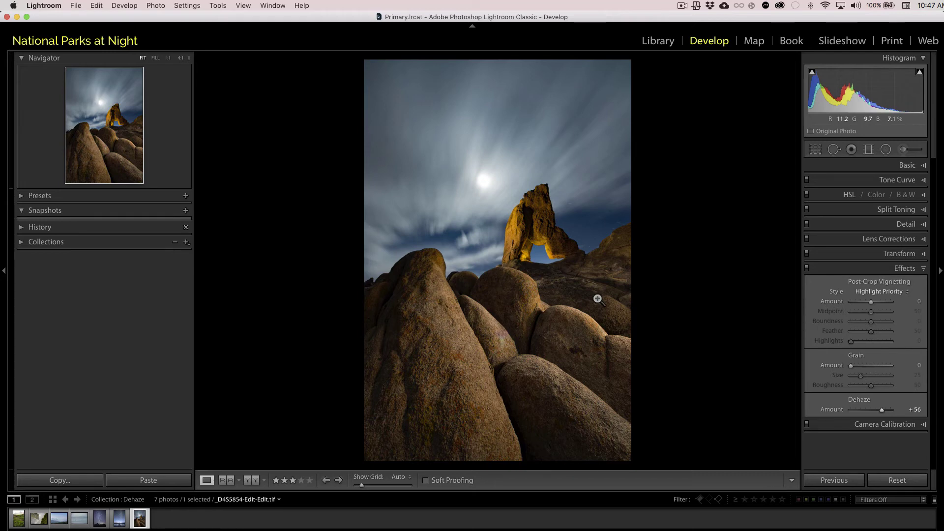
{"action": "double_click", "coordinate": [833, 412]}
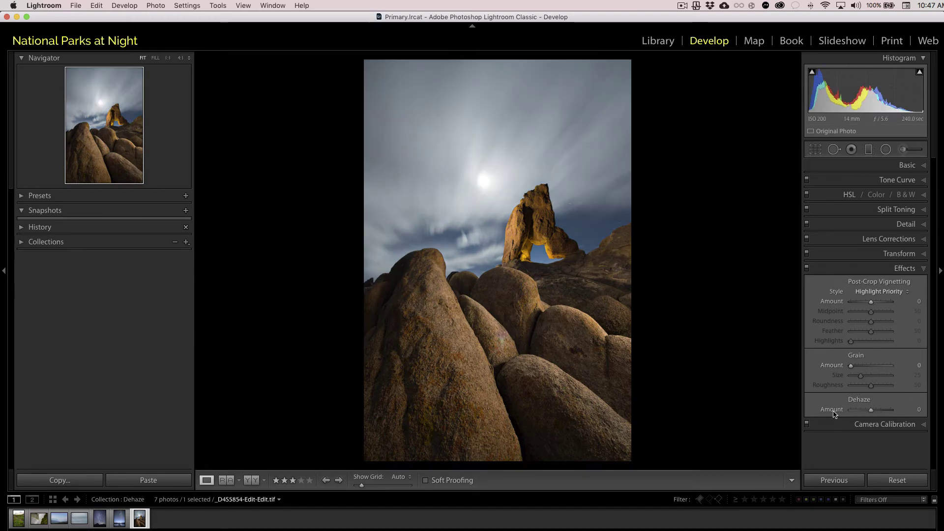
Paint the cloudy sky with a size 13 adjustment brush at Dehaze 73, with the mask overlay shown.
{"action": "left_click", "coordinate": [902, 151]}
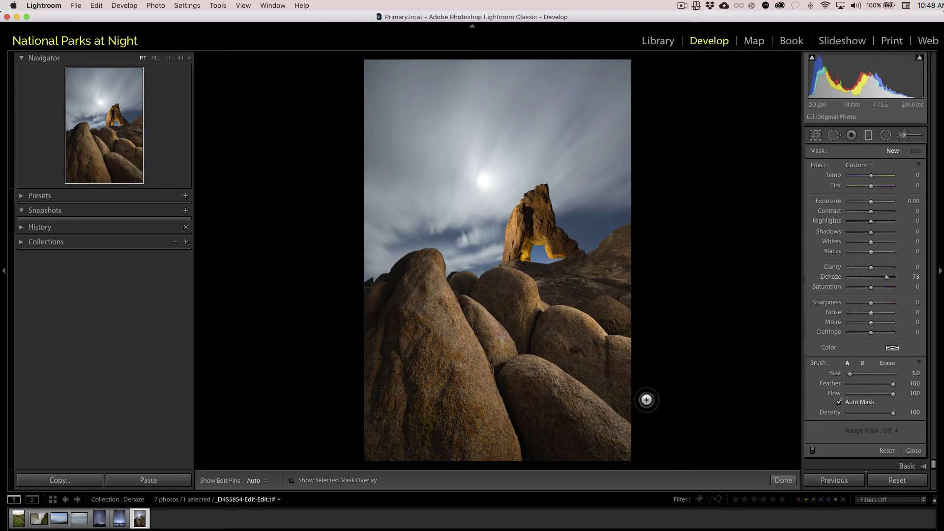
{"action": "left_click", "coordinate": [292, 481]}
{"action": "key", "text": "bracketright"}
{"action": "key", "text": "bracketright"}
{"action": "key", "text": "bracketright"}
{"action": "key", "text": "bracketright"}
{"action": "key", "text": "bracketright"}
{"action": "key", "text": "bracketright"}
{"action": "key", "text": "bracketright"}
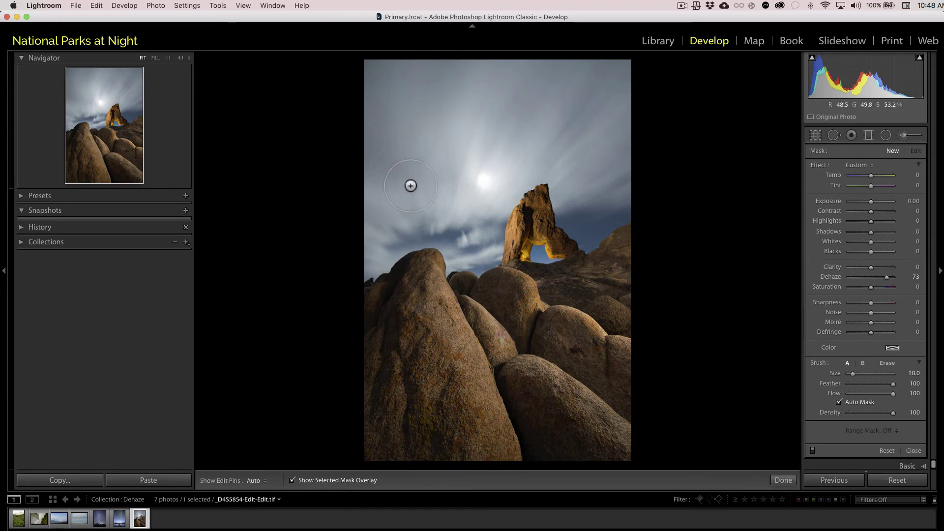
{"action": "key", "text": "bracketright"}
{"action": "key", "text": "bracketright"}
{"action": "key", "text": "bracketright"}
{"action": "key", "text": "h"}
{"action": "mouse_move", "coordinate": [413, 190]}
{"action": "left_mouse_down"}
{"action": "mouse_move", "coordinate": [540, 142]}
{"action": "mouse_move", "coordinate": [422, 143]}
{"action": "mouse_move", "coordinate": [369, 115]}
{"action": "mouse_move", "coordinate": [492, 100]}
{"action": "mouse_move", "coordinate": [465, 101]}
{"action": "mouse_move", "coordinate": [643, 100]}
{"action": "mouse_move", "coordinate": [600, 98]}
{"action": "mouse_move", "coordinate": [529, 131]}
{"action": "mouse_move", "coordinate": [663, 147]}
{"action": "mouse_move", "coordinate": [609, 153]}
{"action": "mouse_move", "coordinate": [635, 188]}
{"action": "mouse_move", "coordinate": [633, 227]}
{"action": "mouse_move", "coordinate": [612, 254]}
{"action": "mouse_move", "coordinate": [593, 237]}
{"action": "mouse_move", "coordinate": [585, 195]}
{"action": "mouse_move", "coordinate": [566, 188]}
{"action": "mouse_move", "coordinate": [536, 197]}
{"action": "mouse_move", "coordinate": [489, 283]}
{"action": "mouse_move", "coordinate": [486, 268]}
{"action": "mouse_move", "coordinate": [437, 253]}
{"action": "mouse_move", "coordinate": [392, 283]}
{"action": "mouse_move", "coordinate": [396, 126]}
{"action": "mouse_move", "coordinate": [395, 155]}
{"action": "mouse_move", "coordinate": [430, 211]}
{"action": "mouse_move", "coordinate": [465, 233]}
{"action": "mouse_move", "coordinate": [536, 176]}
{"action": "mouse_move", "coordinate": [589, 158]}
{"action": "mouse_move", "coordinate": [451, 196]}
{"action": "mouse_move", "coordinate": [478, 193]}
{"action": "left_mouse_up"}
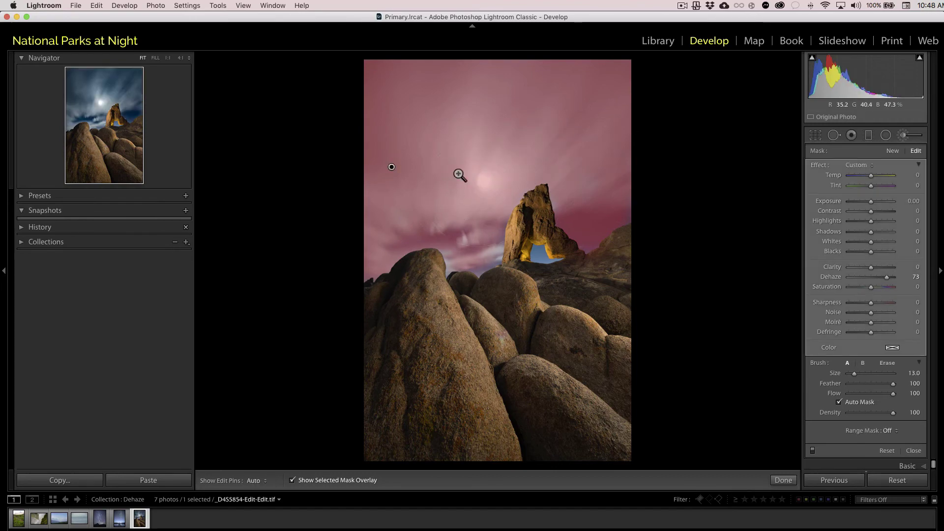
Extend the brush mask over the sky inside the arch opening, using a size 5 brush for its narrow corner.
{"action": "left_click", "coordinate": [450, 245]}
{"action": "key", "text": "h"}
{"action": "mouse_move", "coordinate": [474, 333]}
{"action": "left_mouse_down"}
{"action": "mouse_move", "coordinate": [459, 315]}
{"action": "mouse_move", "coordinate": [485, 362]}
{"action": "mouse_move", "coordinate": [495, 410]}
{"action": "mouse_move", "coordinate": [484, 469]}
{"action": "mouse_move", "coordinate": [500, 445]}
{"action": "mouse_move", "coordinate": [547, 434]}
{"action": "mouse_move", "coordinate": [649, 447]}
{"action": "mouse_move", "coordinate": [669, 467]}
{"action": "mouse_move", "coordinate": [715, 414]}
{"action": "mouse_move", "coordinate": [777, 382]}
{"action": "mouse_move", "coordinate": [741, 418]}
{"action": "mouse_move", "coordinate": [768, 399]}
{"action": "mouse_move", "coordinate": [792, 322]}
{"action": "mouse_move", "coordinate": [400, 328]}
{"action": "left_mouse_up"}
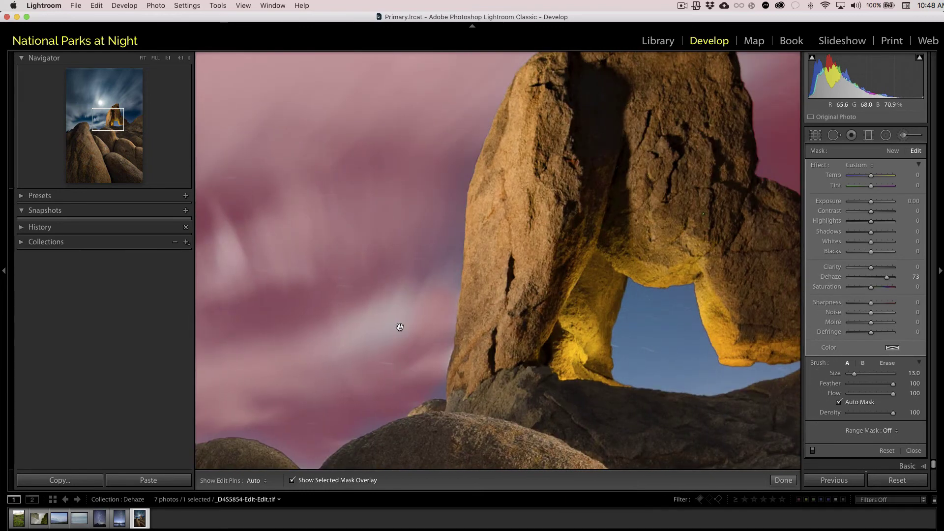
{"action": "key", "text": "h"}
{"action": "left_click", "coordinate": [661, 332]}
{"action": "mouse_move", "coordinate": [661, 332]}
{"action": "left_mouse_down"}
{"action": "mouse_move", "coordinate": [698, 326]}
{"action": "mouse_move", "coordinate": [690, 353]}
{"action": "mouse_move", "coordinate": [662, 366]}
{"action": "mouse_move", "coordinate": [655, 384]}
{"action": "mouse_move", "coordinate": [652, 364]}
{"action": "mouse_move", "coordinate": [654, 383]}
{"action": "mouse_move", "coordinate": [691, 386]}
{"action": "mouse_move", "coordinate": [720, 367]}
{"action": "mouse_move", "coordinate": [721, 378]}
{"action": "mouse_move", "coordinate": [634, 362]}
{"action": "left_mouse_up"}
{"action": "key", "text": "h"}
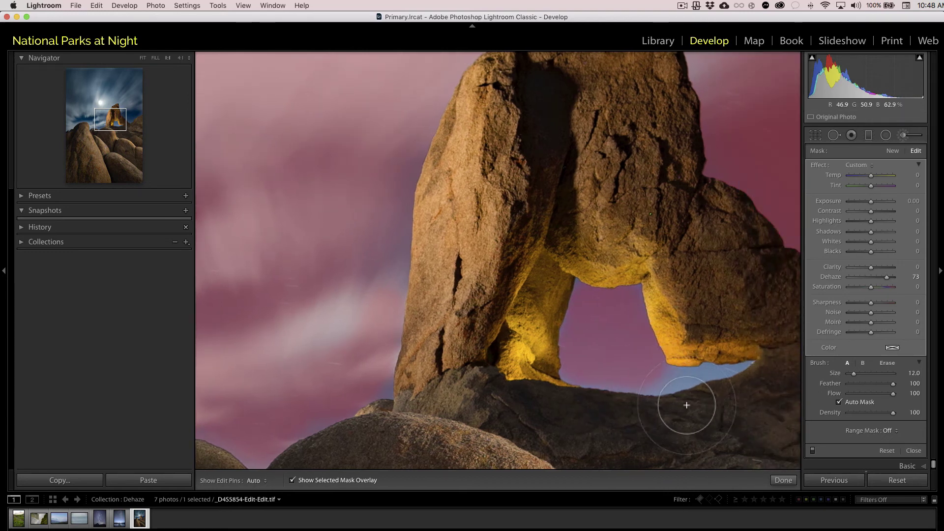
{"action": "scroll", "coordinate": [674, 396], "scroll_direction": "down", "scroll_amount": 6}
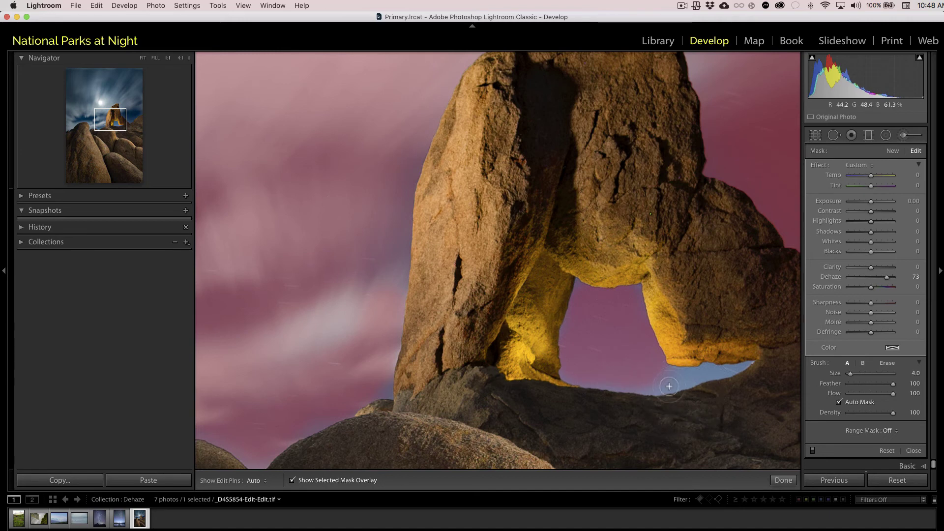
{"action": "key", "text": "h"}
{"action": "scroll", "coordinate": [670, 384], "scroll_direction": "up", "scroll_amount": 2}
{"action": "mouse_move", "coordinate": [670, 384]}
{"action": "left_mouse_down"}
{"action": "mouse_move", "coordinate": [756, 382]}
{"action": "mouse_move", "coordinate": [681, 378]}
{"action": "mouse_move", "coordinate": [660, 388]}
{"action": "mouse_move", "coordinate": [691, 395]}
{"action": "mouse_move", "coordinate": [591, 383]}
{"action": "left_mouse_up"}
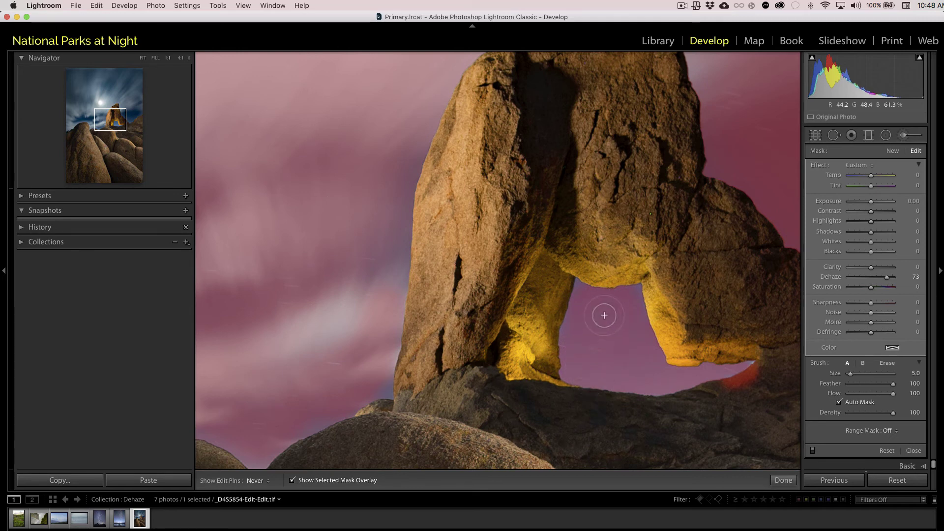
{"action": "key", "text": "h"}
Erase the mask spill on the rock beside the arch opening with a size 8 eraser at flow 100, and hide the mask overlay.
{"action": "left_click", "coordinate": [886, 363]}
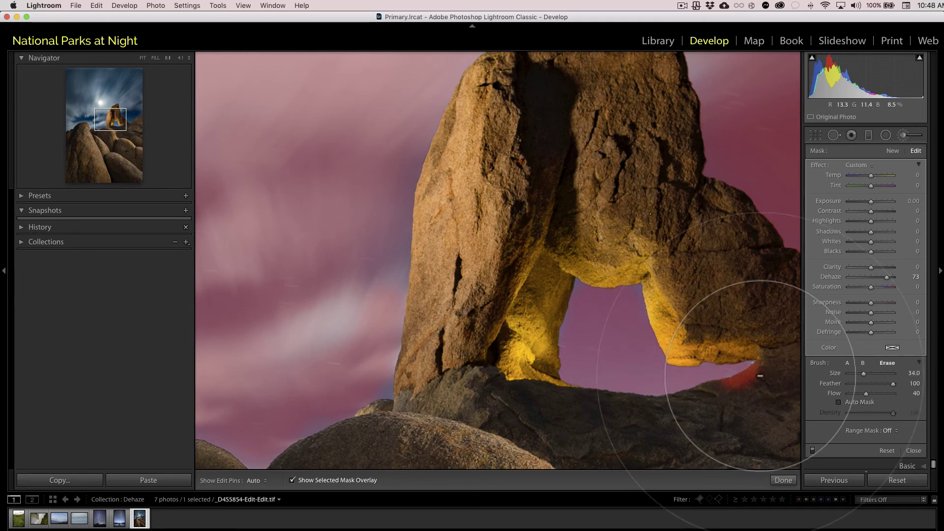
{"action": "scroll", "coordinate": [760, 375], "scroll_direction": "down", "scroll_amount": 10}
{"action": "scroll", "coordinate": [772, 390], "scroll_direction": "down", "scroll_amount": 2}
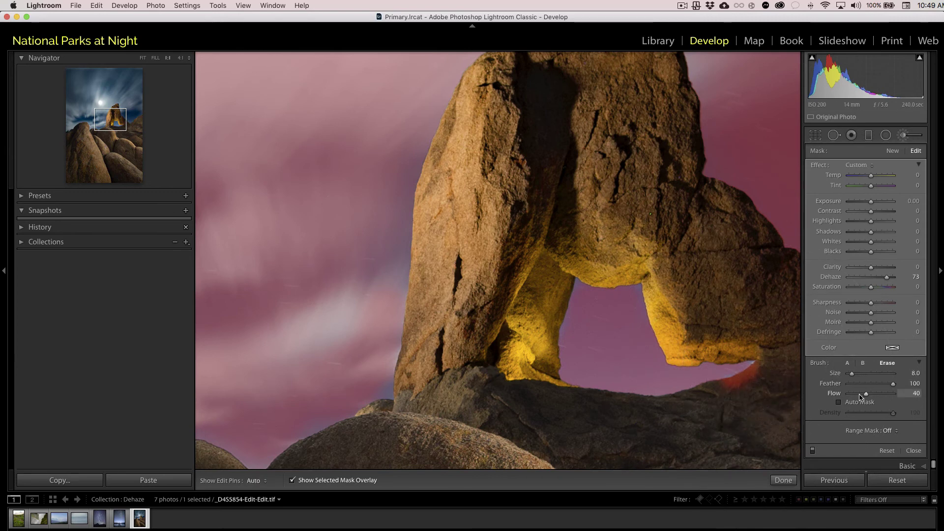
{"action": "mouse_move", "coordinate": [771, 388]}
{"action": "left_mouse_down"}
{"action": "mouse_move", "coordinate": [727, 401]}
{"action": "mouse_move", "coordinate": [802, 378]}
{"action": "mouse_move", "coordinate": [696, 390]}
{"action": "mouse_move", "coordinate": [724, 369]}
{"action": "left_mouse_up"}
{"action": "key", "text": "z"}
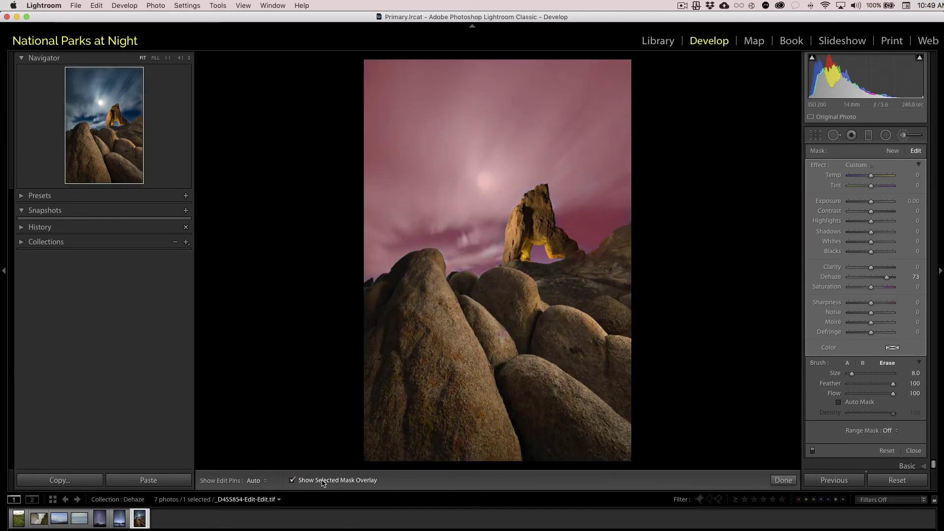
{"action": "left_click", "coordinate": [293, 480]}
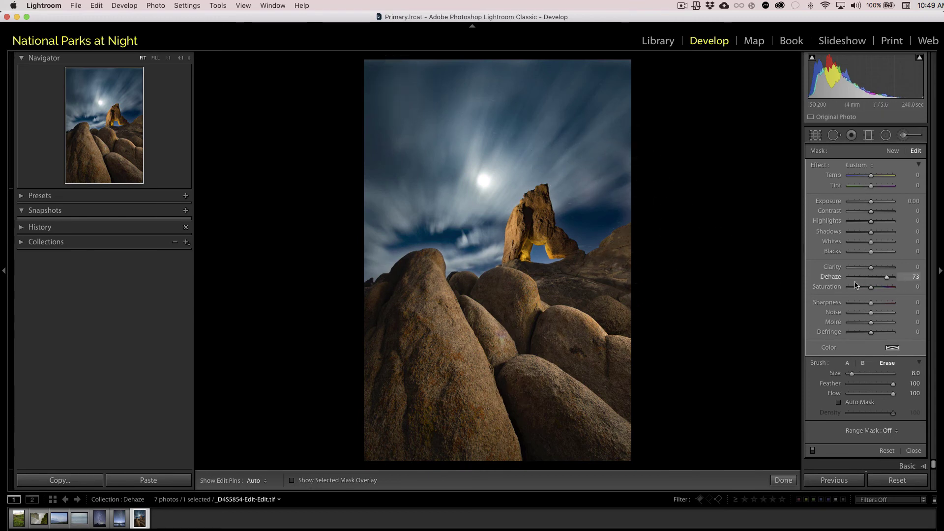
Return to brush A and lower the sky mask's Dehaze to 58.
{"action": "left_click", "coordinate": [848, 364]}
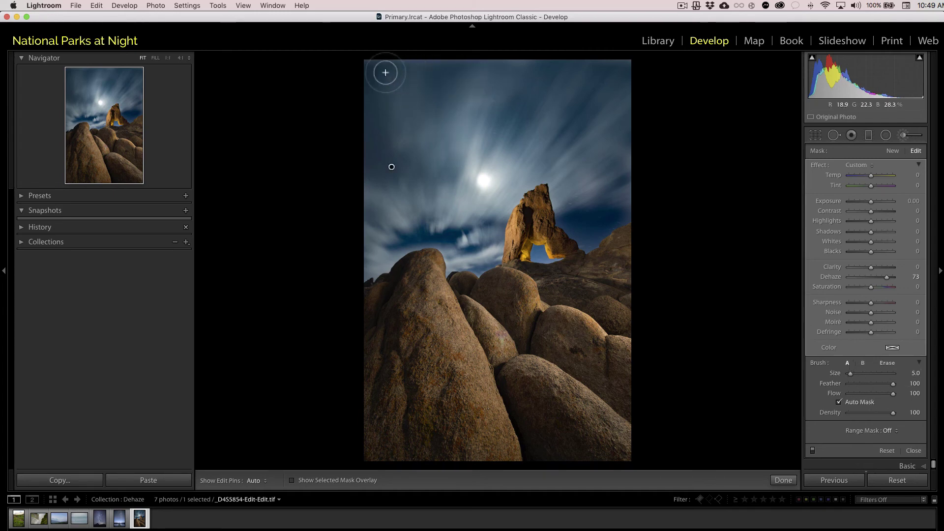
{"action": "key", "text": "h"}
{"action": "key", "text": "h"}
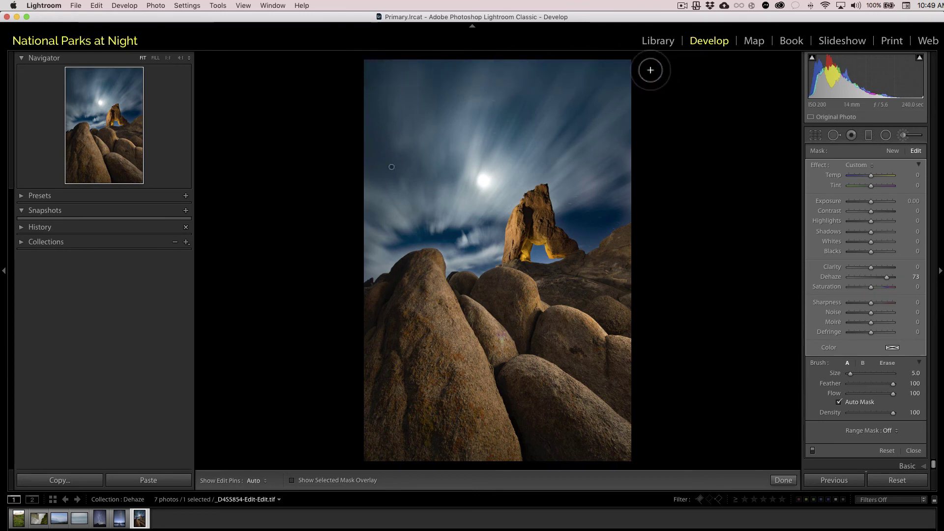
{"action": "double_click", "coordinate": [839, 277]}
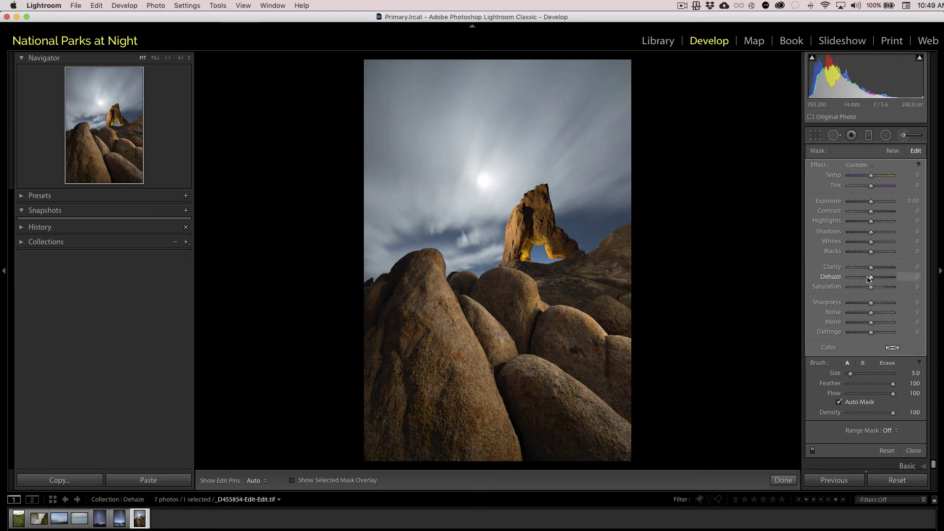
{"action": "left_click_drag", "start_coordinate": [871, 278], "coordinate": [884, 279]}
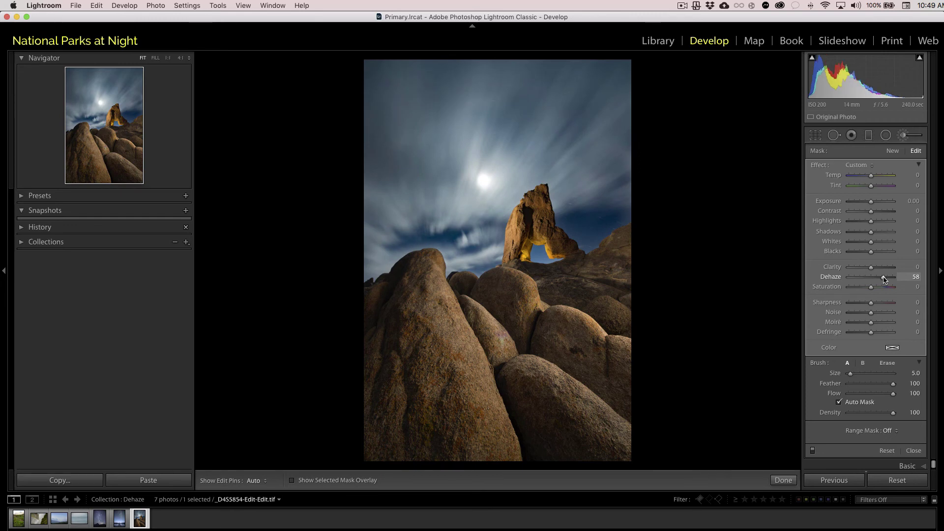
Set the sky mask's Exposure to 0.40 and its Saturation to -39.
{"action": "left_click", "coordinate": [914, 210]}
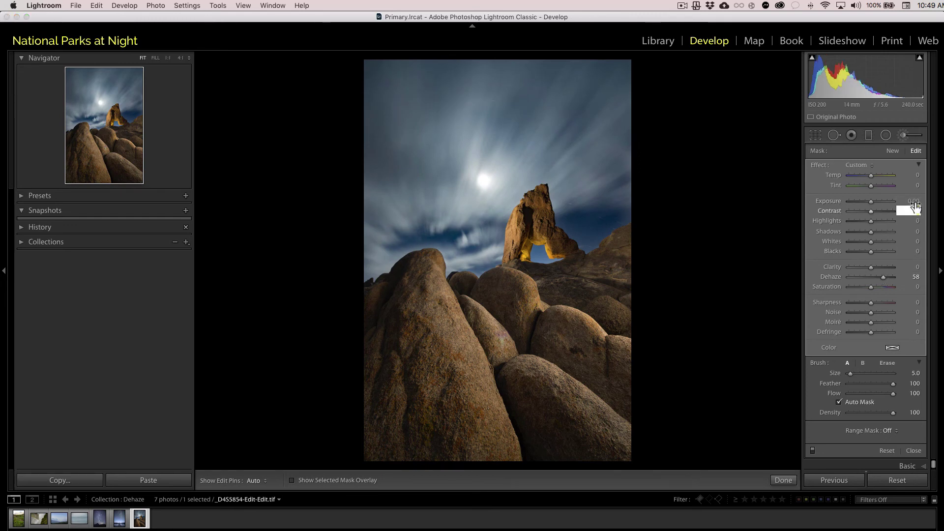
{"action": "left_click", "coordinate": [913, 201]}
{"action": "type", "text": "0.3"}
{"action": "key", "text": "Return"}
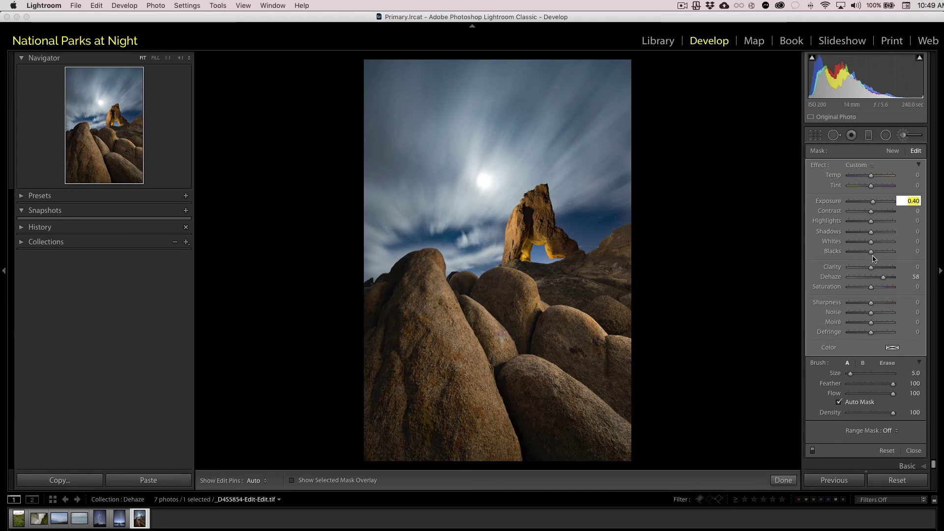
{"action": "left_click", "coordinate": [862, 287]}
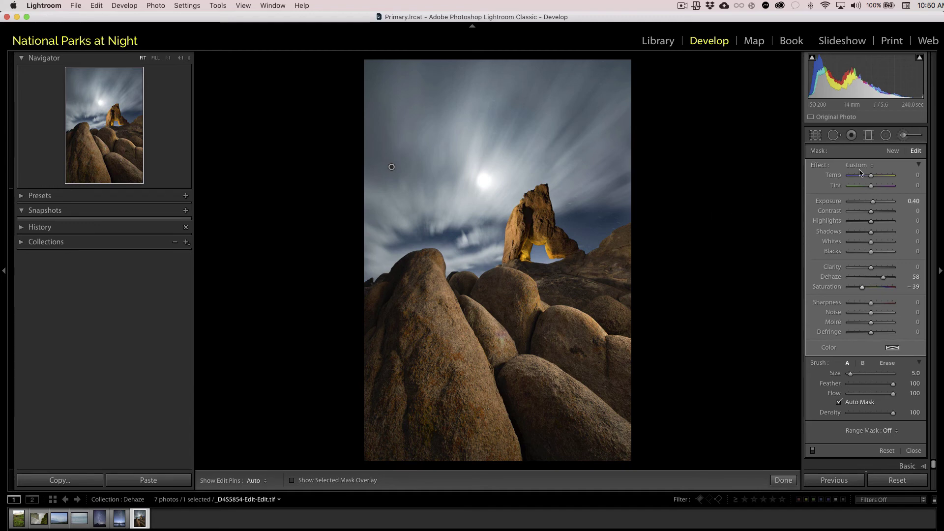
Compare the rock arch photo with and without the brush adjustments.
{"action": "left_click", "coordinate": [812, 451]}
{"action": "left_click", "coordinate": [813, 451]}
{"action": "left_click", "coordinate": [812, 451]}
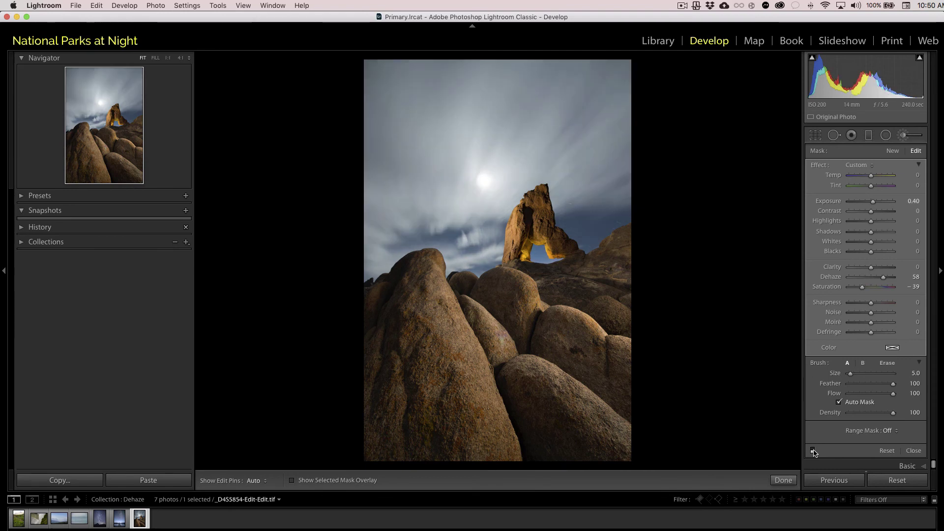
{"action": "left_click", "coordinate": [812, 451]}
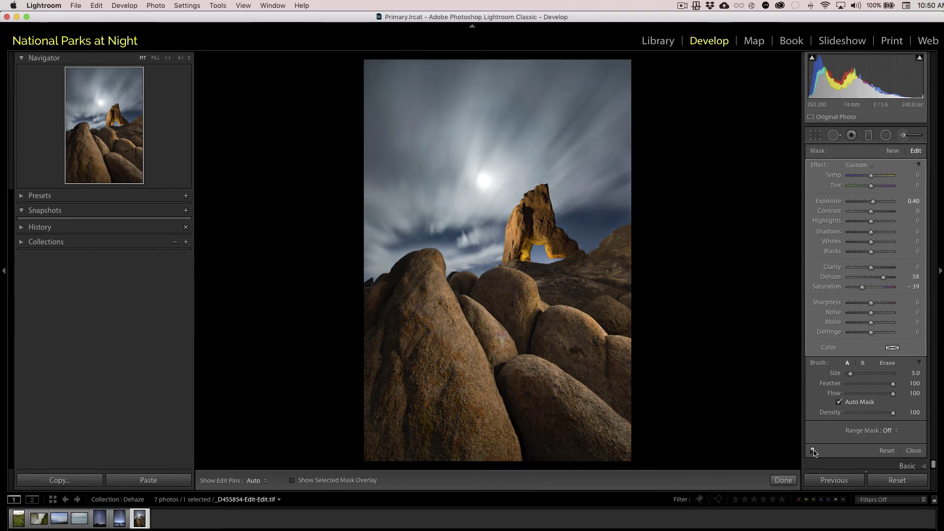